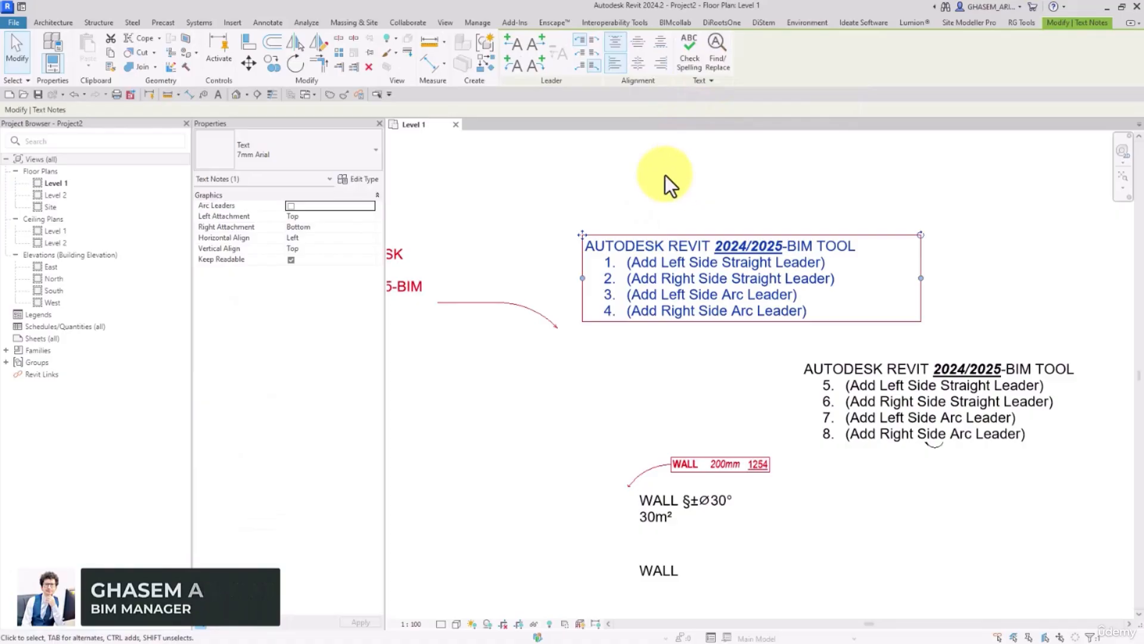
Check the Find/Replace scope options with no text note selected, and leave the dialog
{"action": "left_click", "coordinate": [666, 177]}
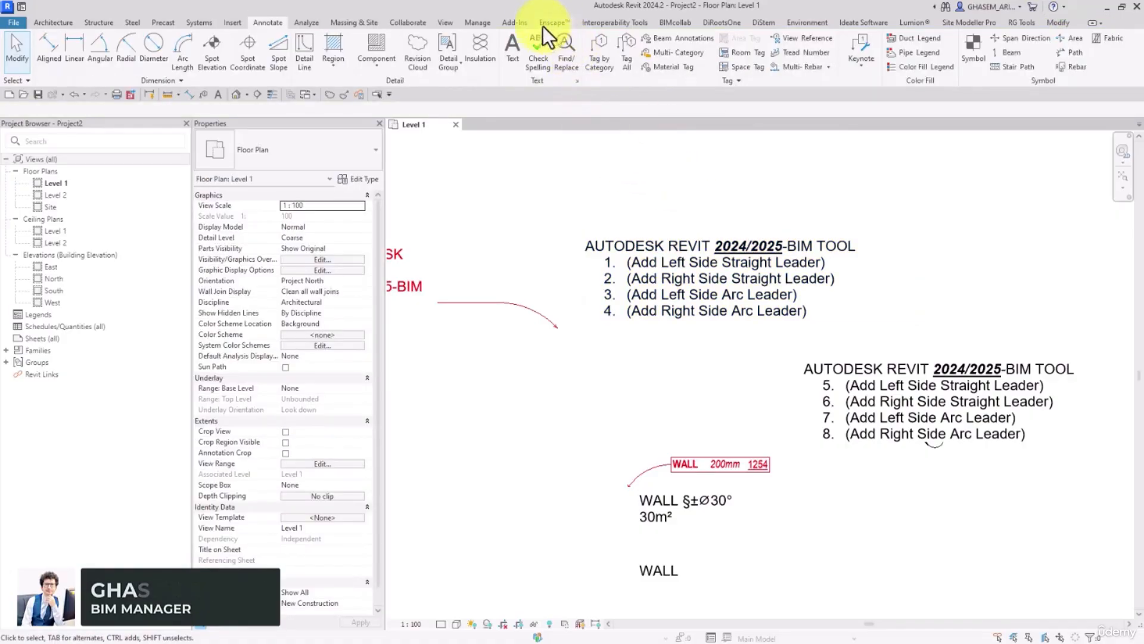
{"action": "left_click", "coordinate": [563, 63]}
{"action": "left_click_drag", "start_coordinate": [256, 84], "coordinate": [348, 75]}
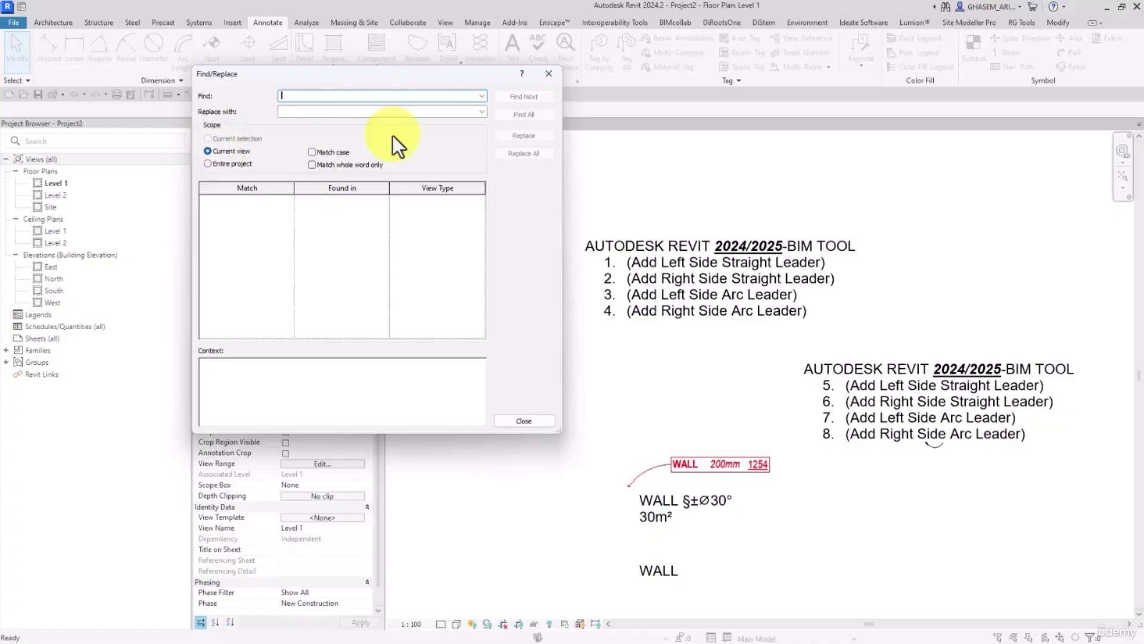
{"action": "left_click", "coordinate": [549, 73]}
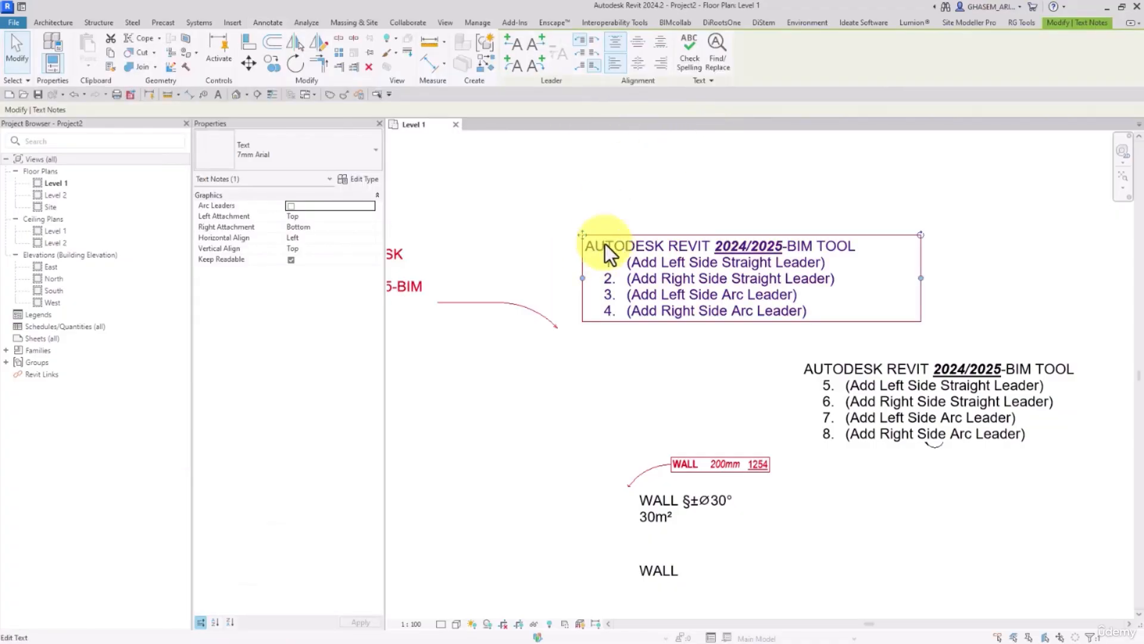
Open Find/Replace for the text note listing items 1 to 4 and go through its scope options, ending on Current selection
{"action": "left_click", "coordinate": [713, 62]}
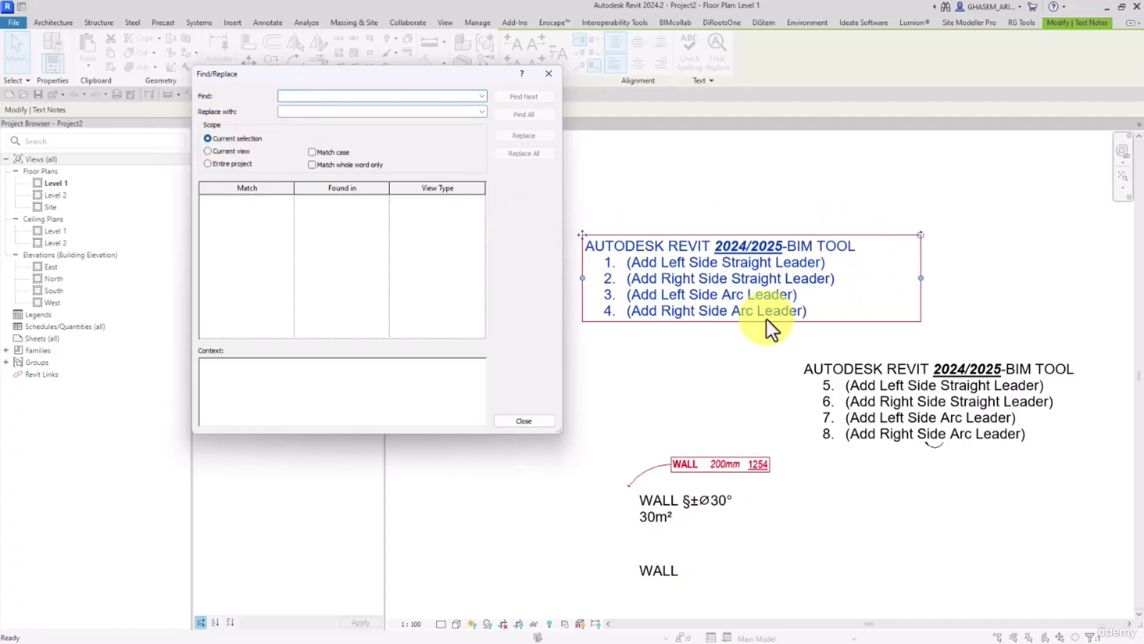
{"action": "left_click", "coordinate": [210, 152]}
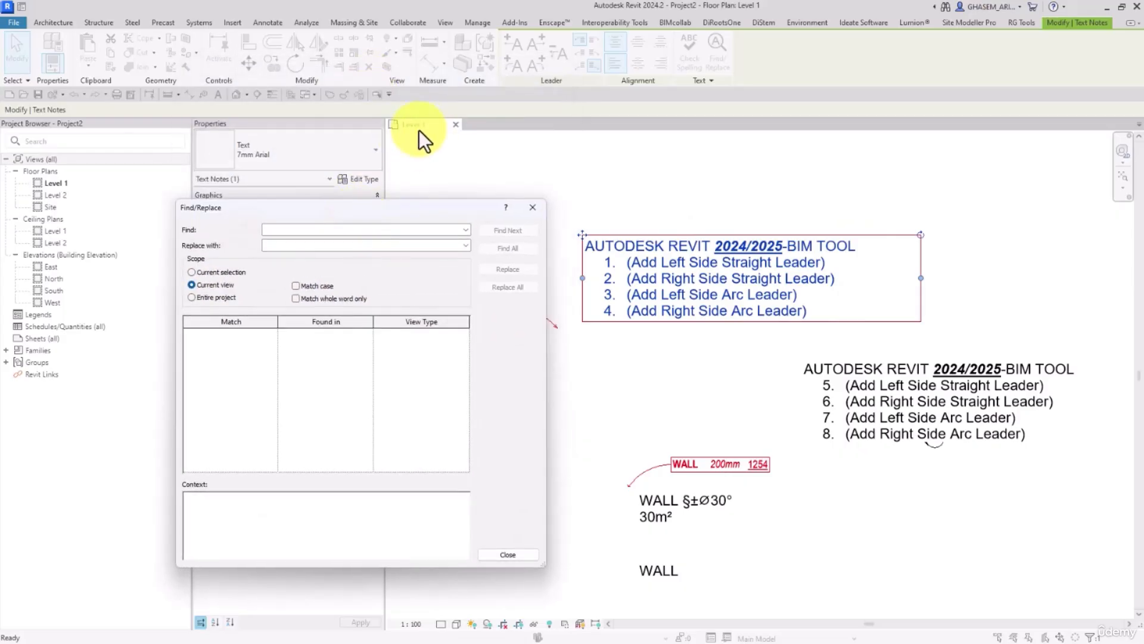
{"action": "left_click", "coordinate": [217, 297]}
{"action": "left_click_drag", "start_coordinate": [294, 210], "coordinate": [370, 204]}
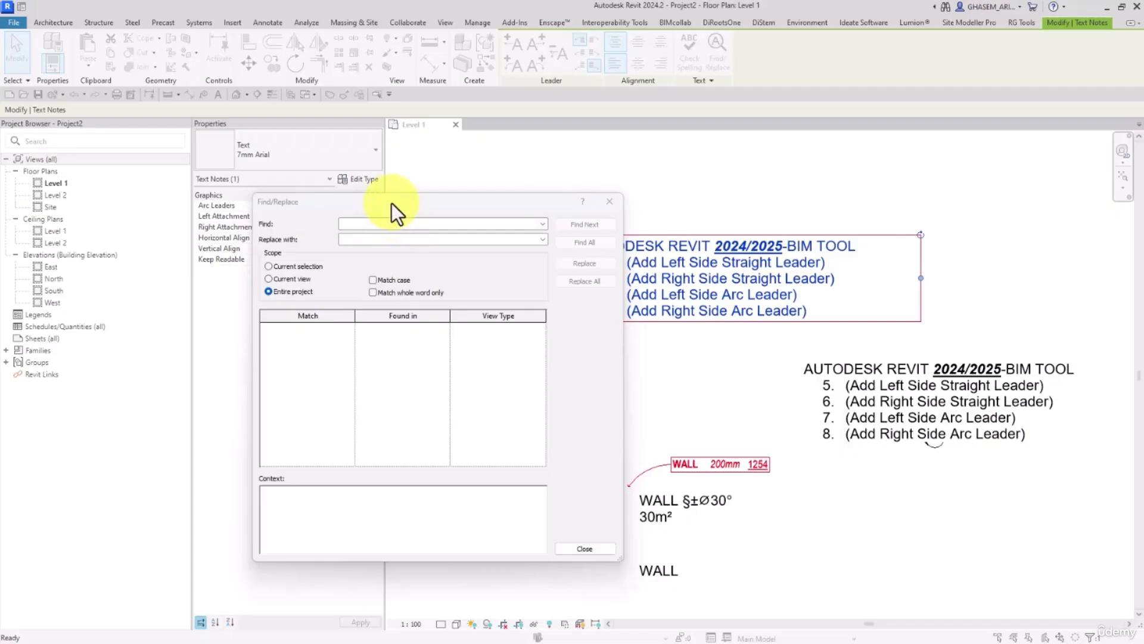
{"action": "left_click", "coordinate": [278, 292]}
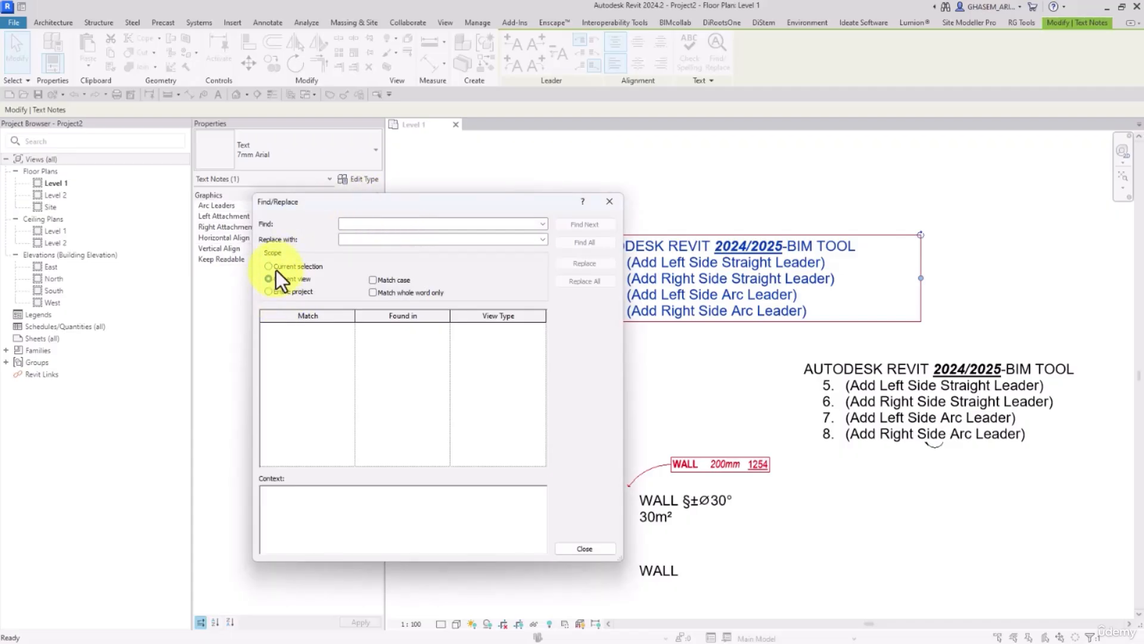
{"action": "left_click", "coordinate": [276, 270]}
{"action": "left_click_drag", "start_coordinate": [376, 207], "coordinate": [377, 117]}
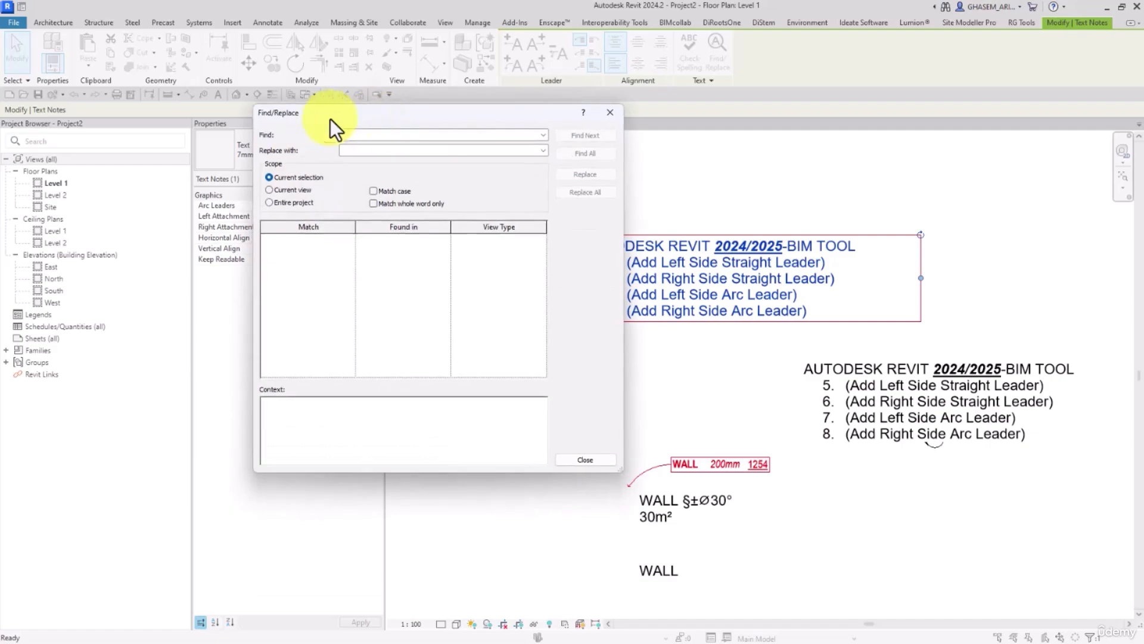
{"action": "left_click_drag", "start_coordinate": [275, 115], "coordinate": [309, 151]}
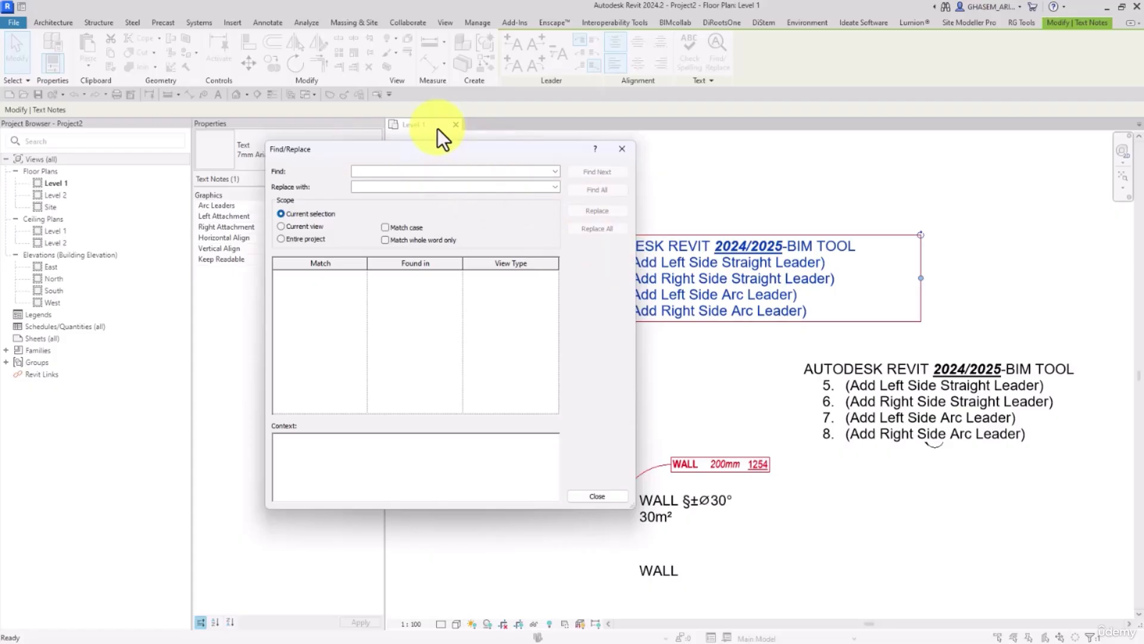
{"action": "left_click_drag", "start_coordinate": [391, 152], "coordinate": [438, 153]}
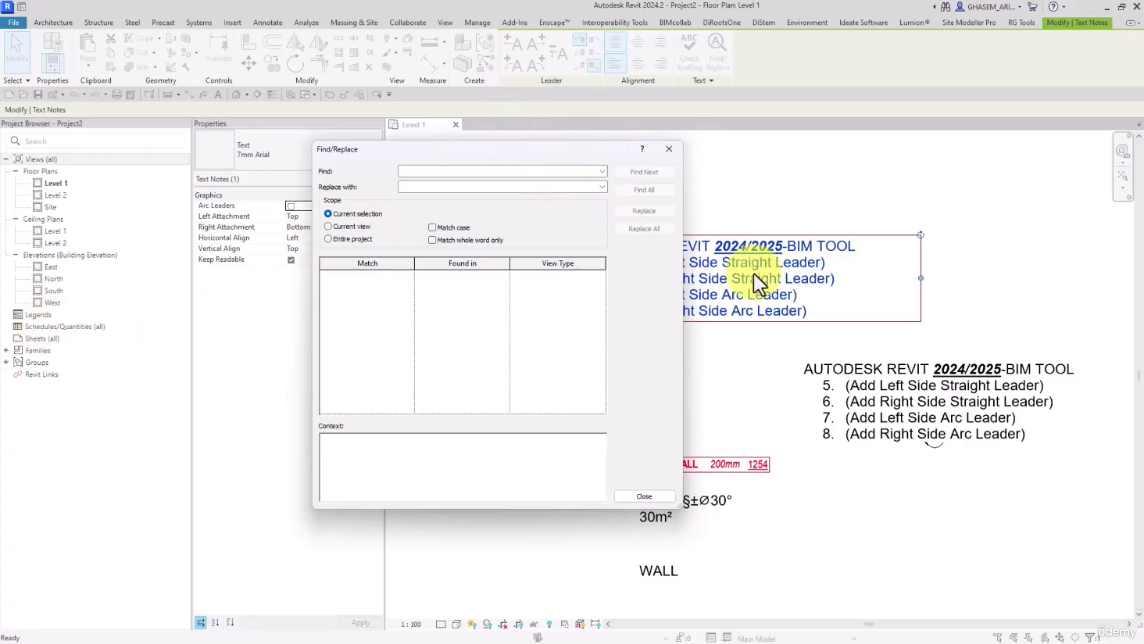
{"action": "left_click_drag", "start_coordinate": [452, 150], "coordinate": [409, 108]}
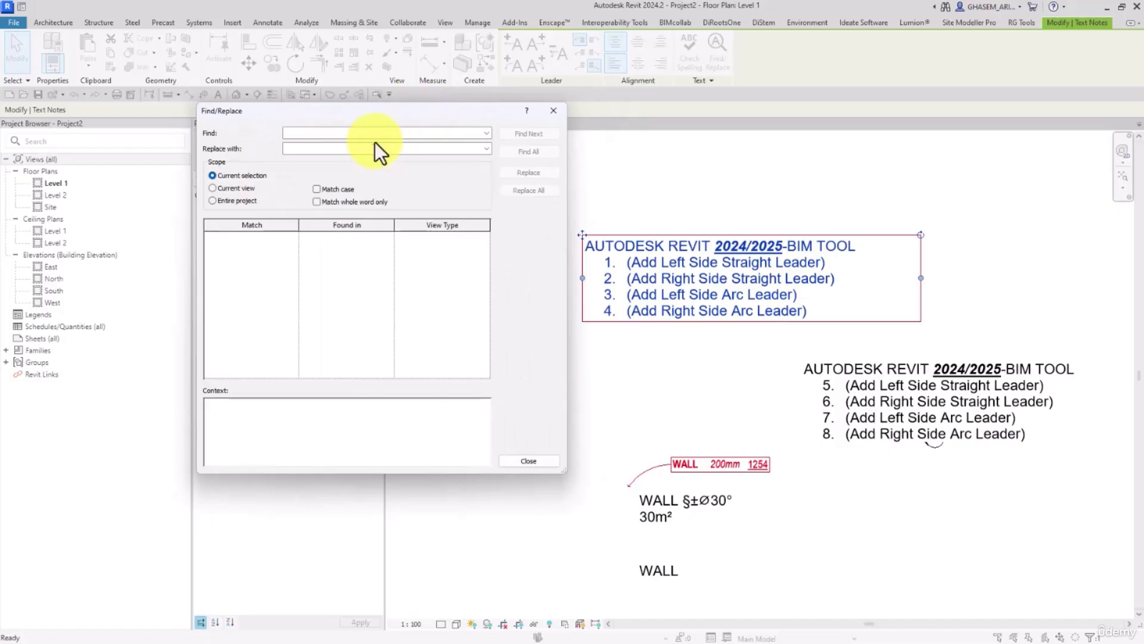
Find all occurrences of "BIM" within the current selection, reopening Find/Replace to repeat the search
{"action": "left_click", "coordinate": [312, 134]}
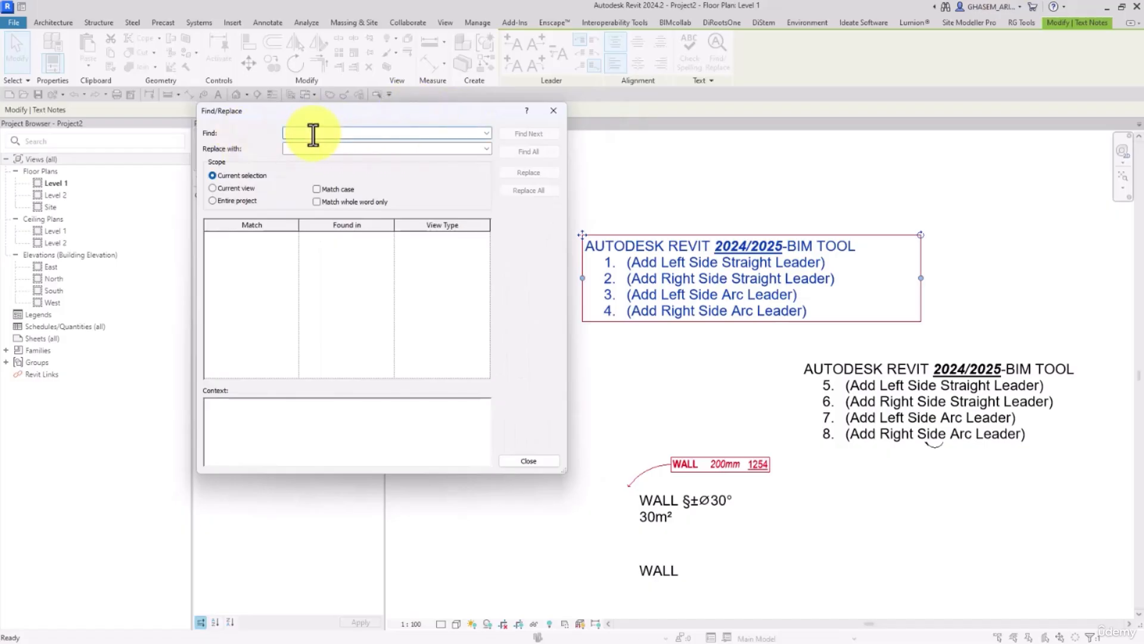
{"action": "type", "text": "BIM"}
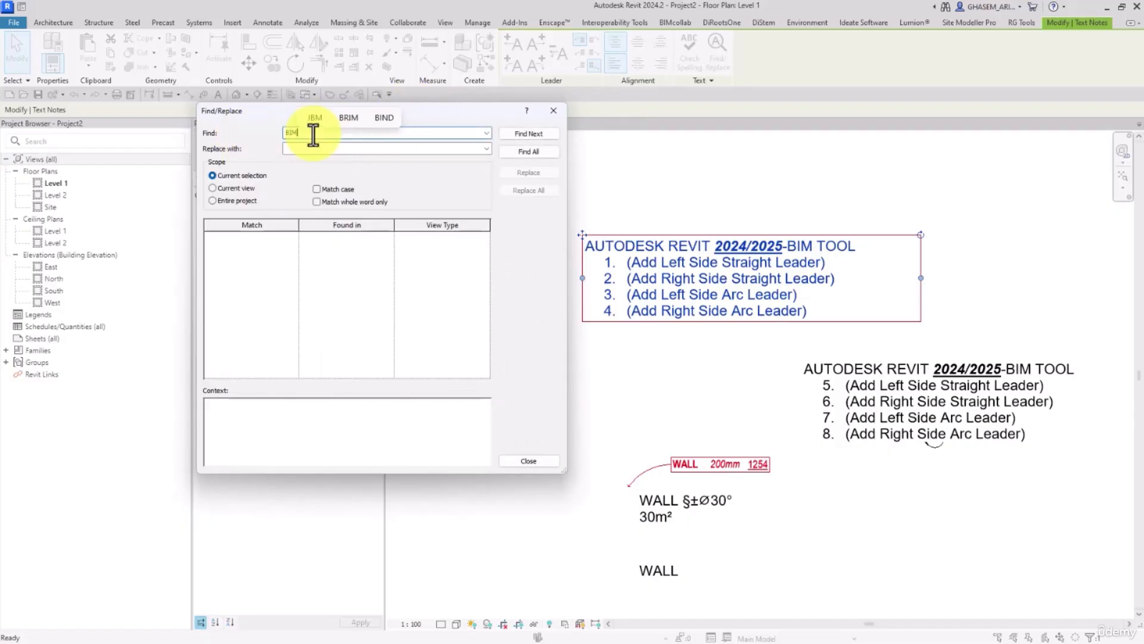
{"action": "left_click", "coordinate": [524, 137]}
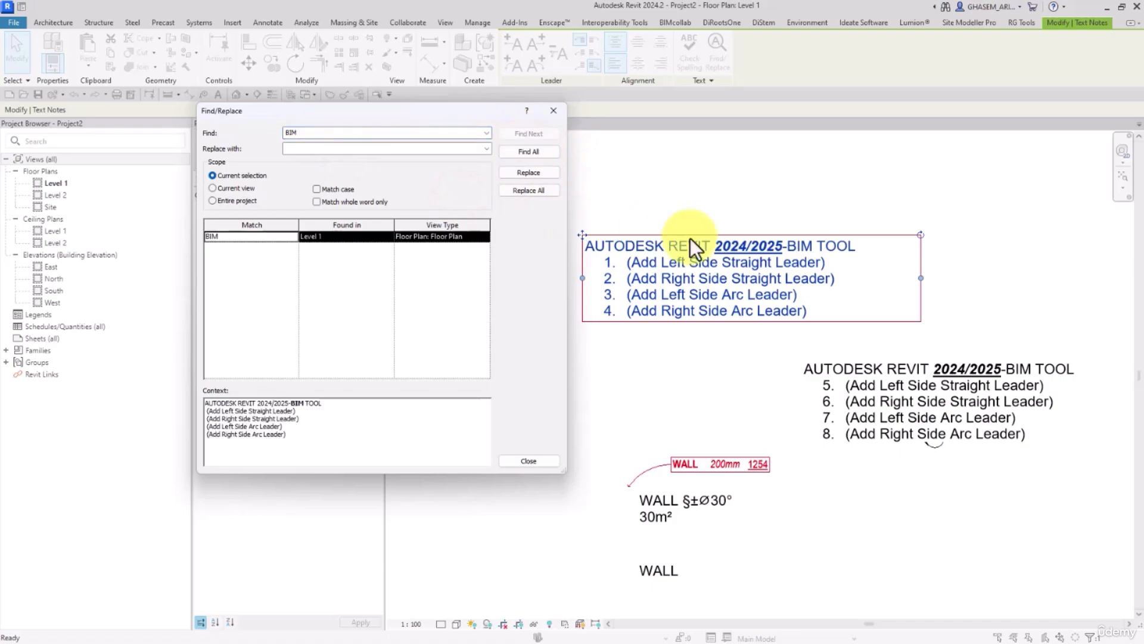
{"action": "left_click", "coordinate": [536, 156]}
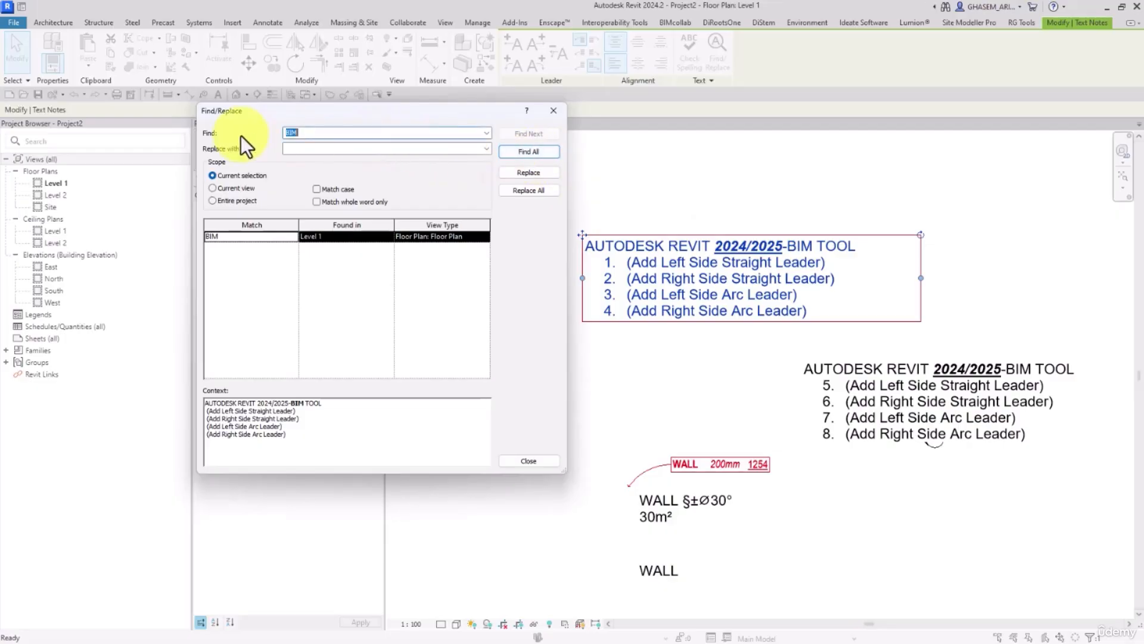
{"action": "key", "text": "BackSpace"}
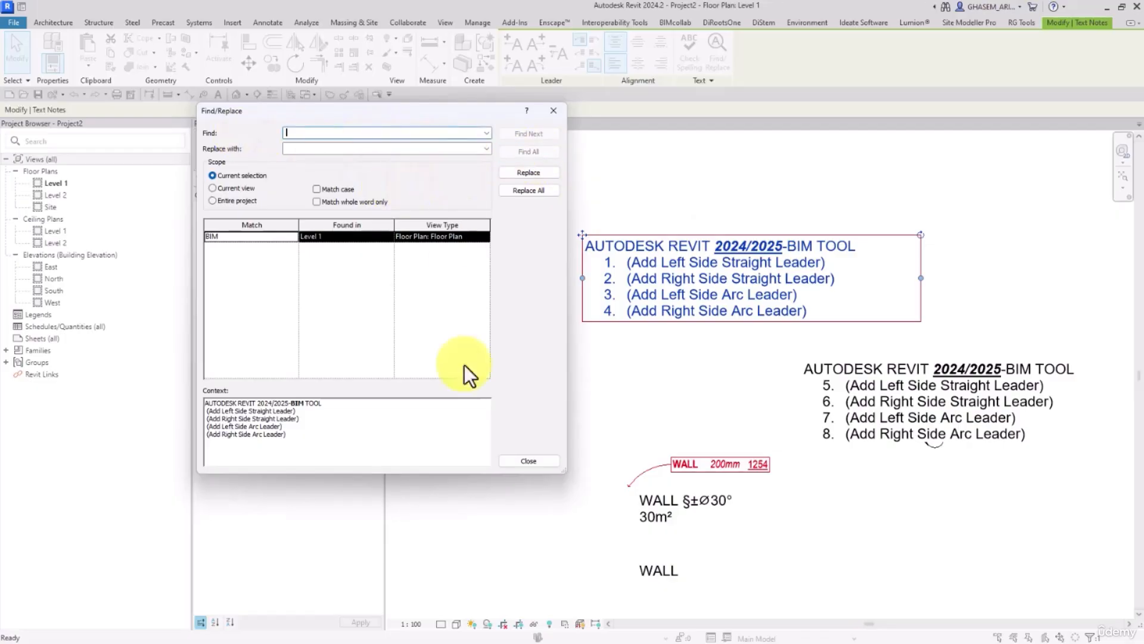
{"action": "left_click", "coordinate": [534, 460]}
{"action": "left_click", "coordinate": [710, 58]}
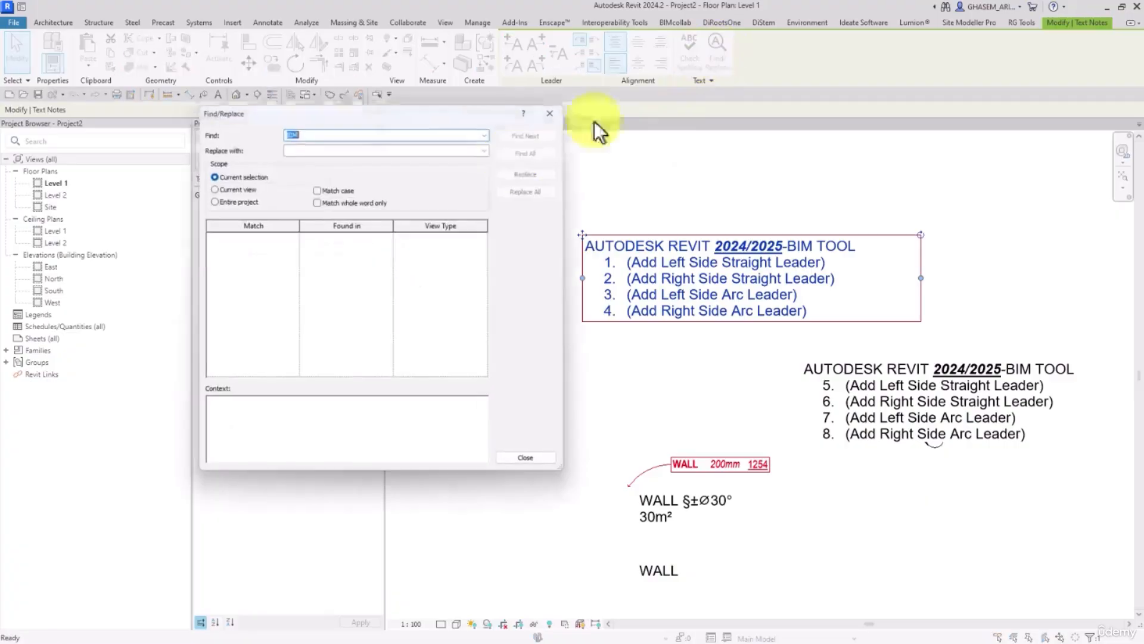
{"action": "left_click", "coordinate": [536, 152]}
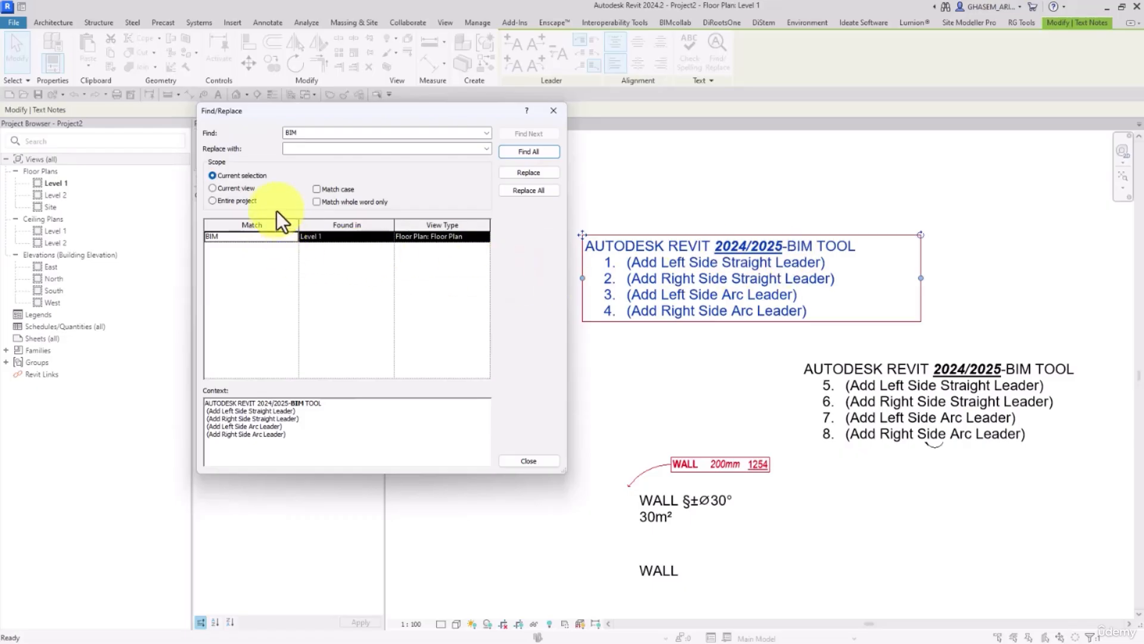
Find all occurrences of "BIM" in the current view and compare the context of each match
{"action": "left_click", "coordinate": [234, 188]}
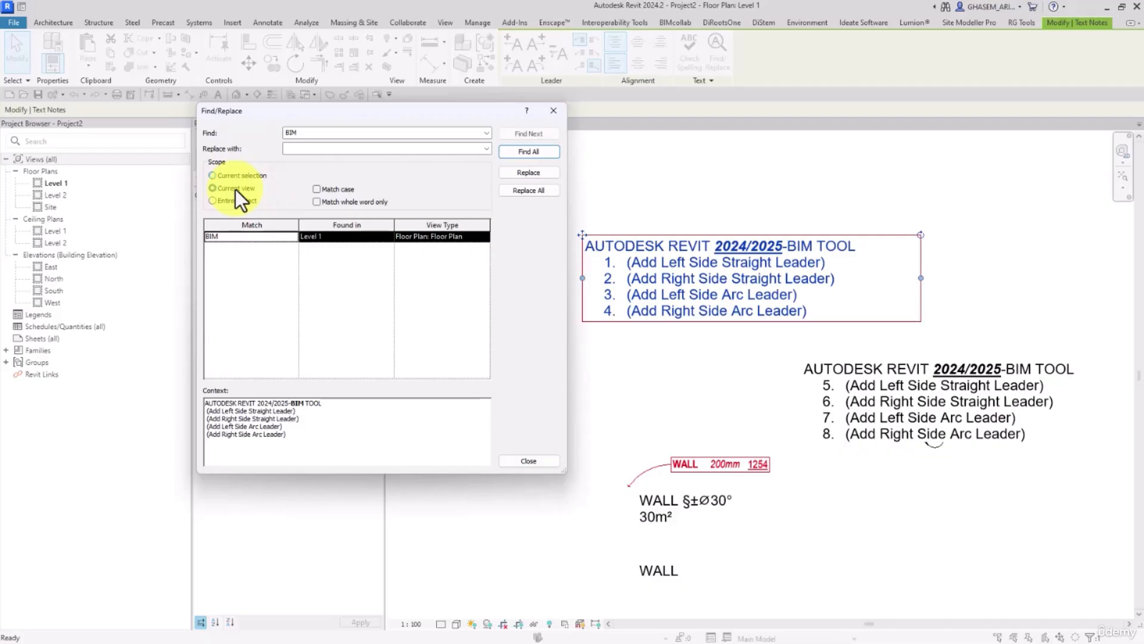
{"action": "left_click", "coordinate": [527, 154]}
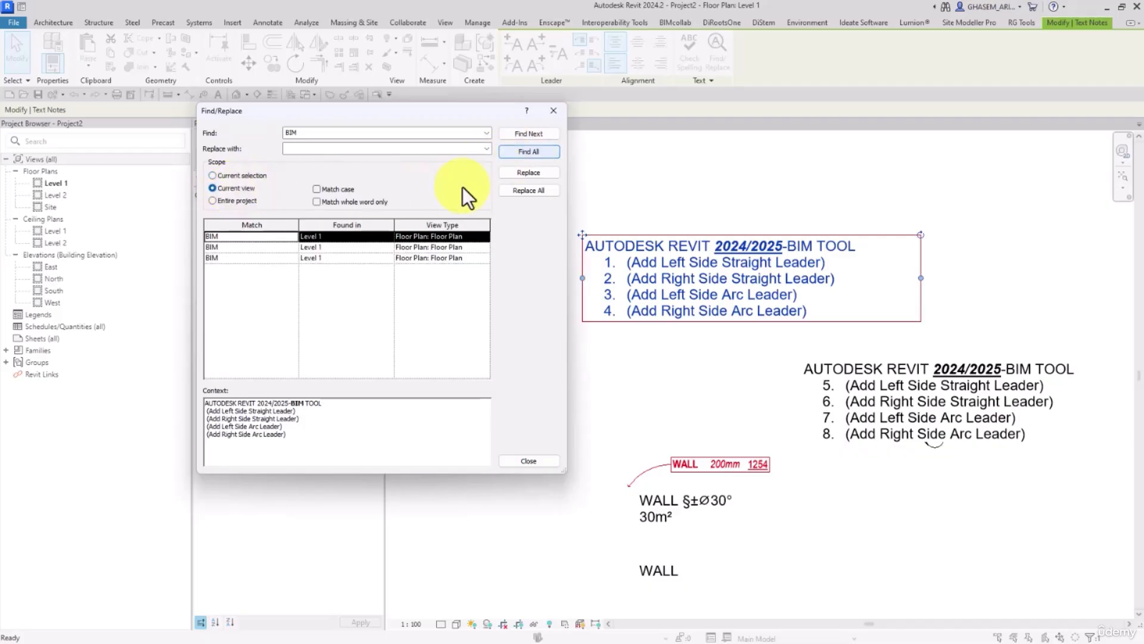
{"action": "left_click", "coordinate": [228, 250]}
{"action": "left_click", "coordinate": [236, 258]}
{"action": "left_click", "coordinate": [235, 249]}
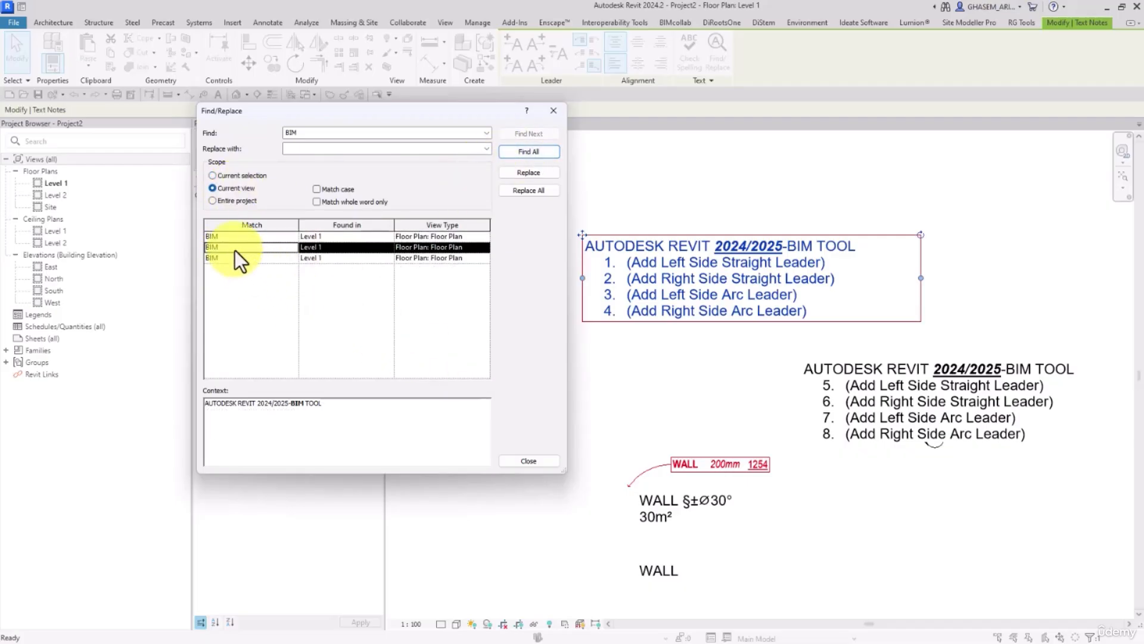
{"action": "left_click", "coordinate": [235, 239]}
{"action": "left_click", "coordinate": [235, 250]}
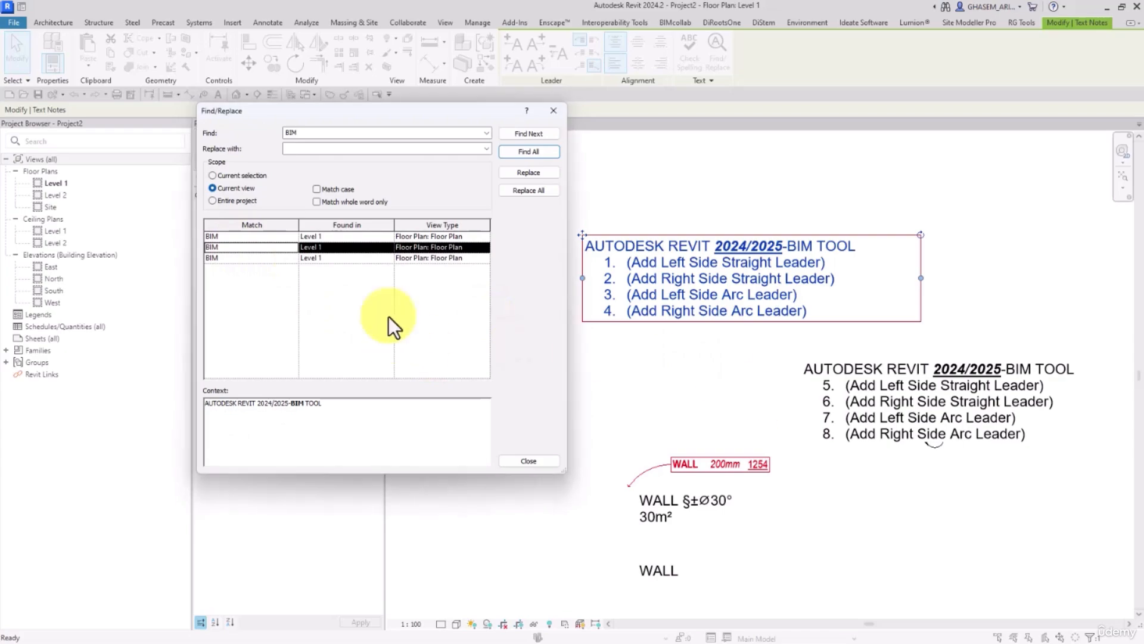
Leave Find/Replace to inspect the other text notes, and reopen it to repeat the "BIM" search across the current view
{"action": "left_click_drag", "start_coordinate": [406, 113], "coordinate": [324, 94]}
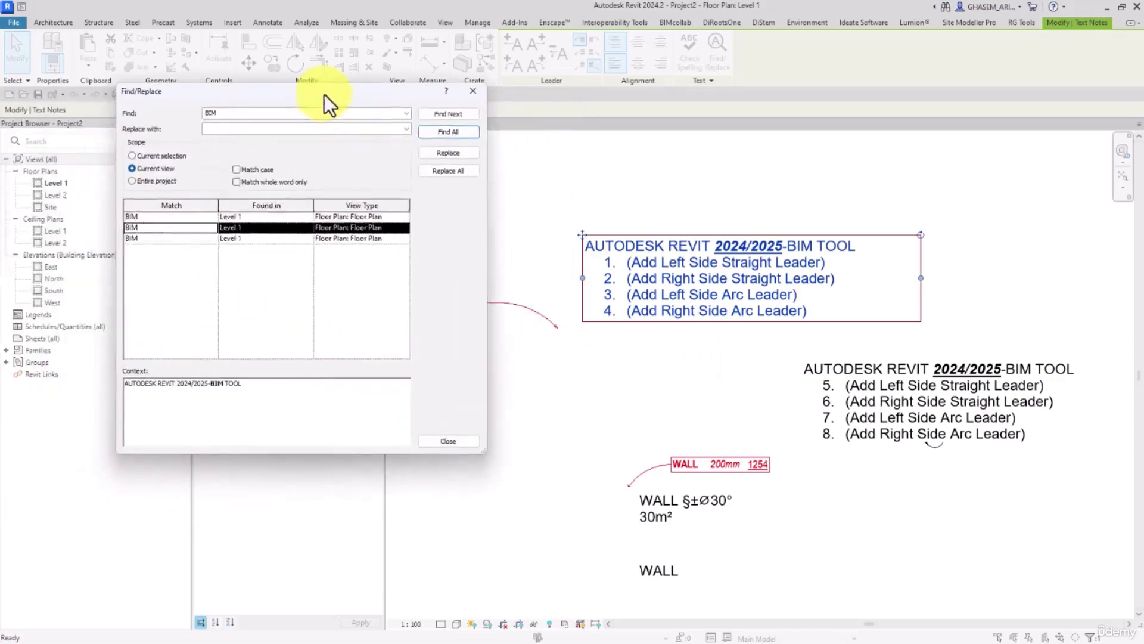
{"action": "left_click", "coordinate": [451, 441]}
{"action": "middle_click_drag", "start_coordinate": [554, 418], "coordinate": [659, 396]}
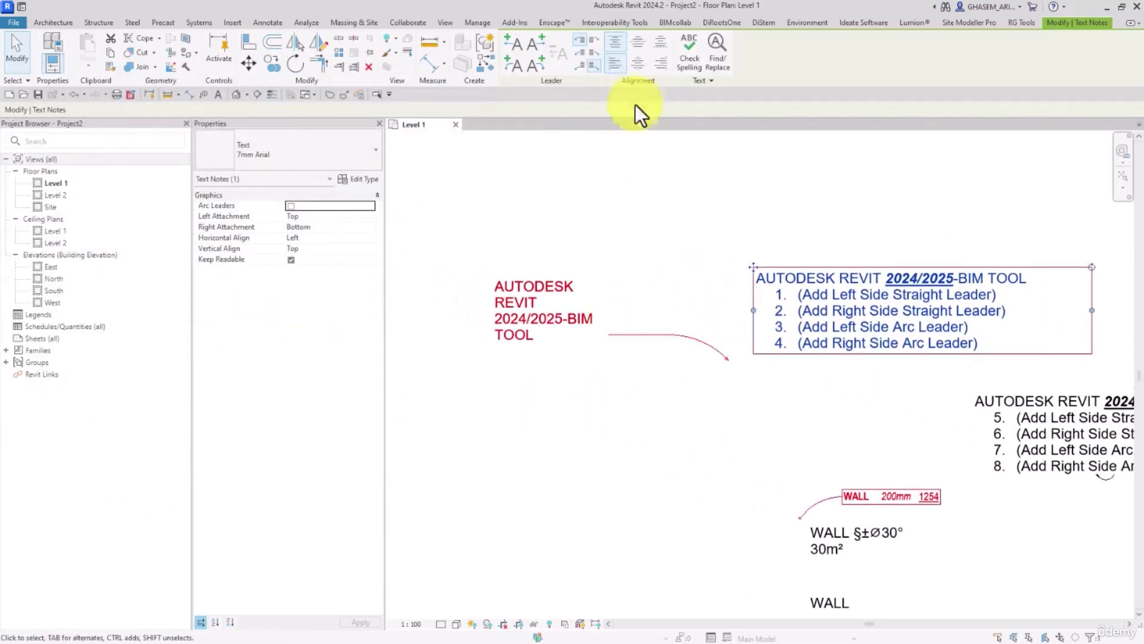
{"action": "left_click", "coordinate": [716, 50]}
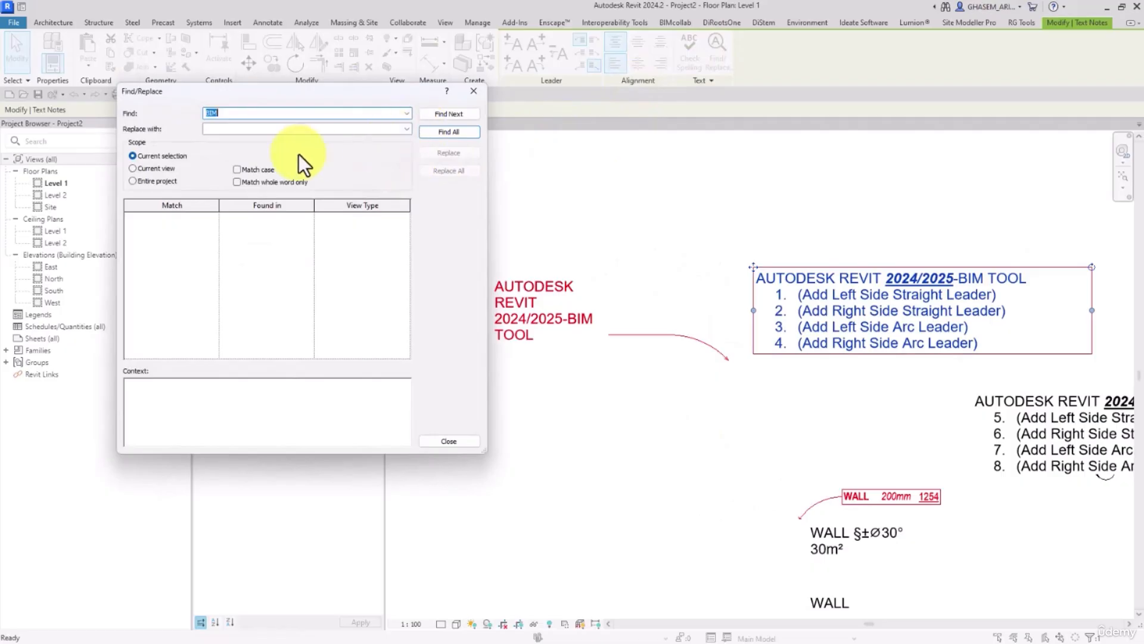
{"action": "left_click", "coordinate": [146, 168]}
{"action": "left_click", "coordinate": [448, 133]}
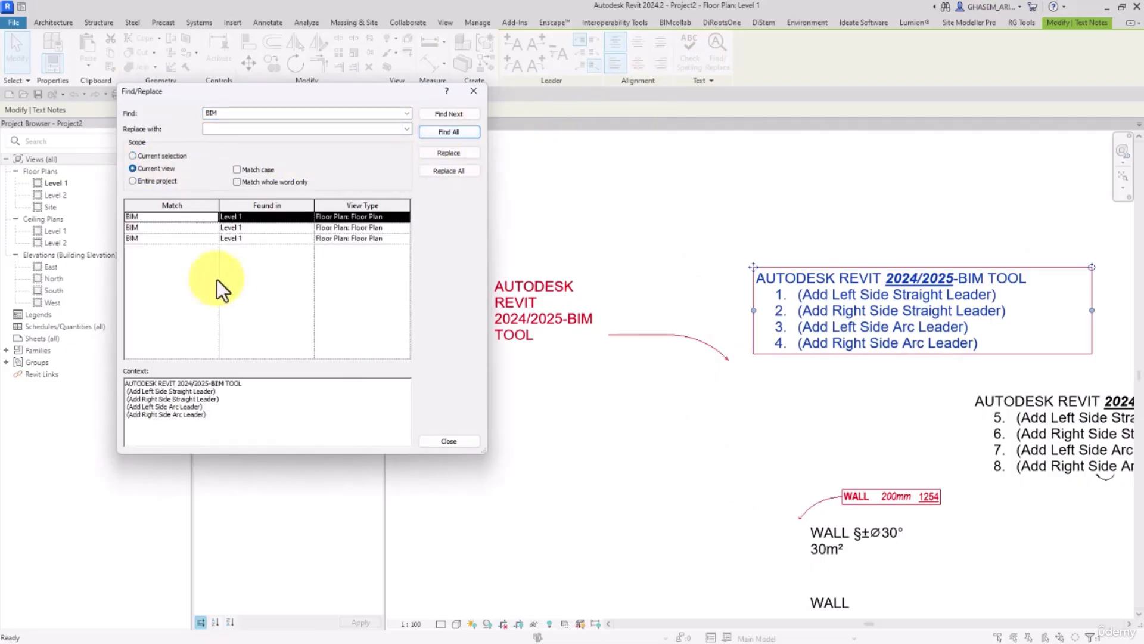
Inspect the context of the second and third matches, and find all occurrences of "BIM" in the entire project
{"action": "left_click", "coordinate": [143, 228]}
{"action": "left_click", "coordinate": [196, 237]}
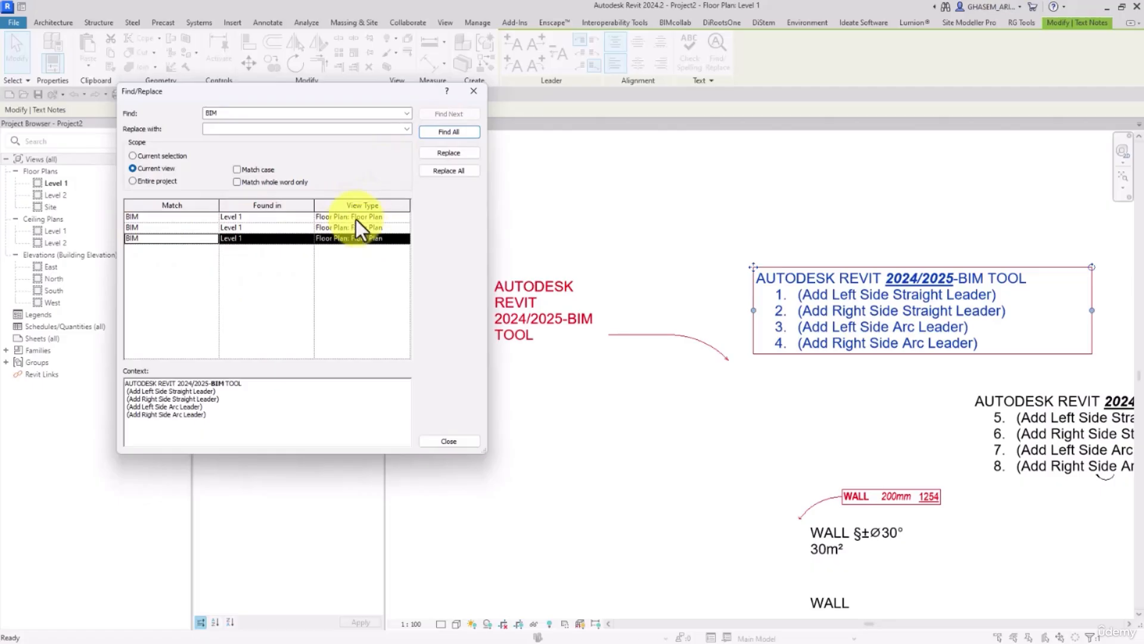
{"action": "left_click", "coordinate": [145, 180]}
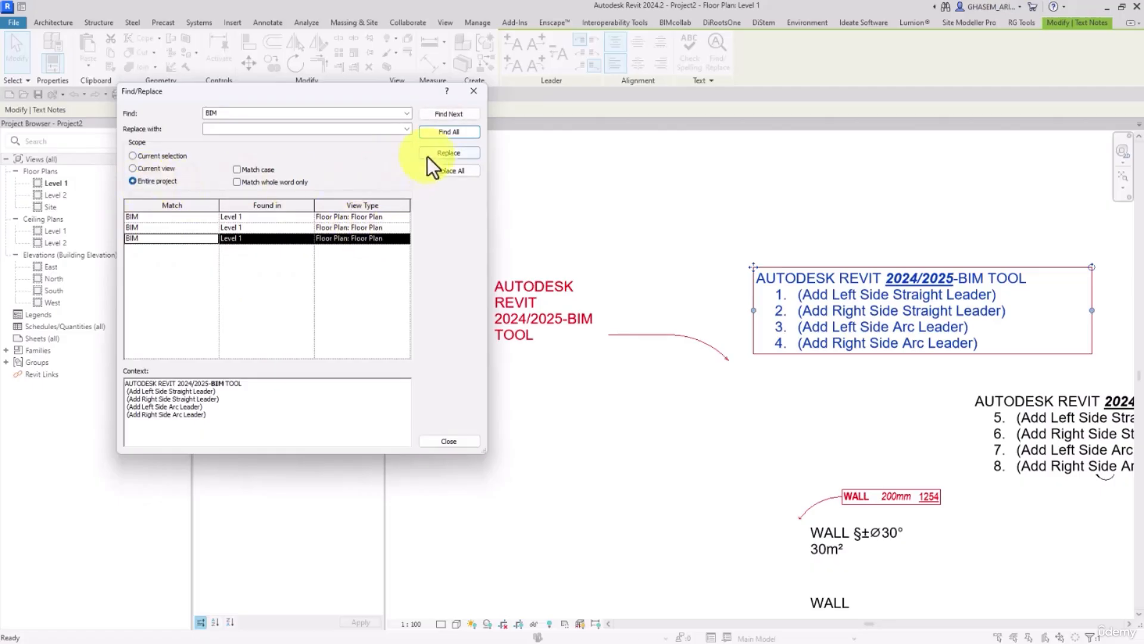
{"action": "left_click", "coordinate": [450, 133]}
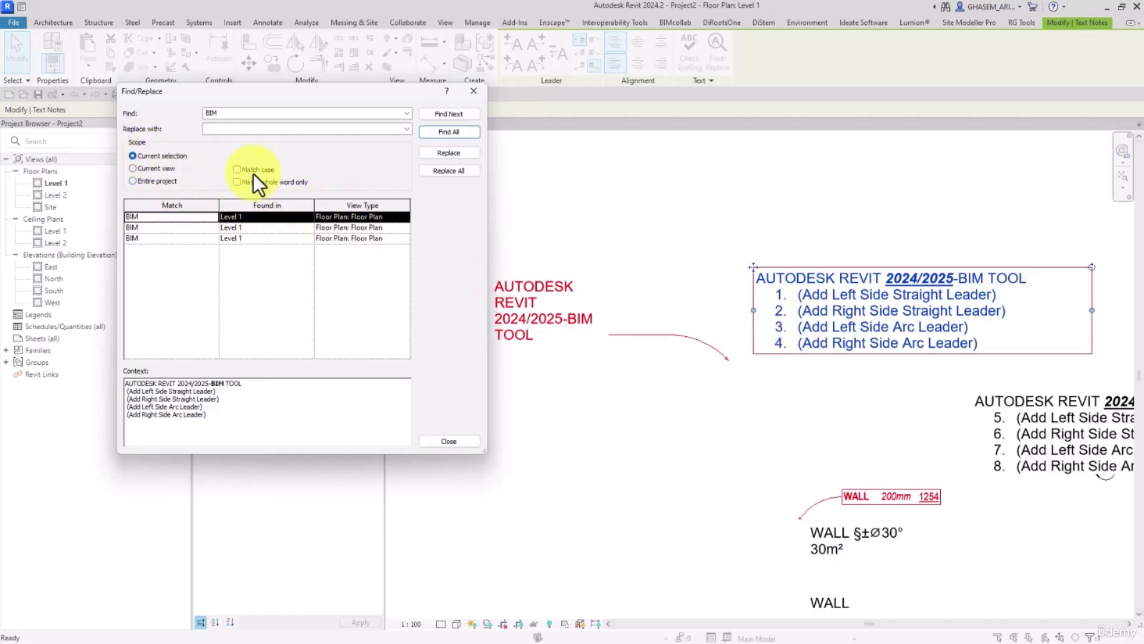
Turn on Match case and search the current selection for "bim" and for "Bim"
{"action": "left_click", "coordinate": [237, 169]}
{"action": "double_click", "coordinate": [230, 113]}
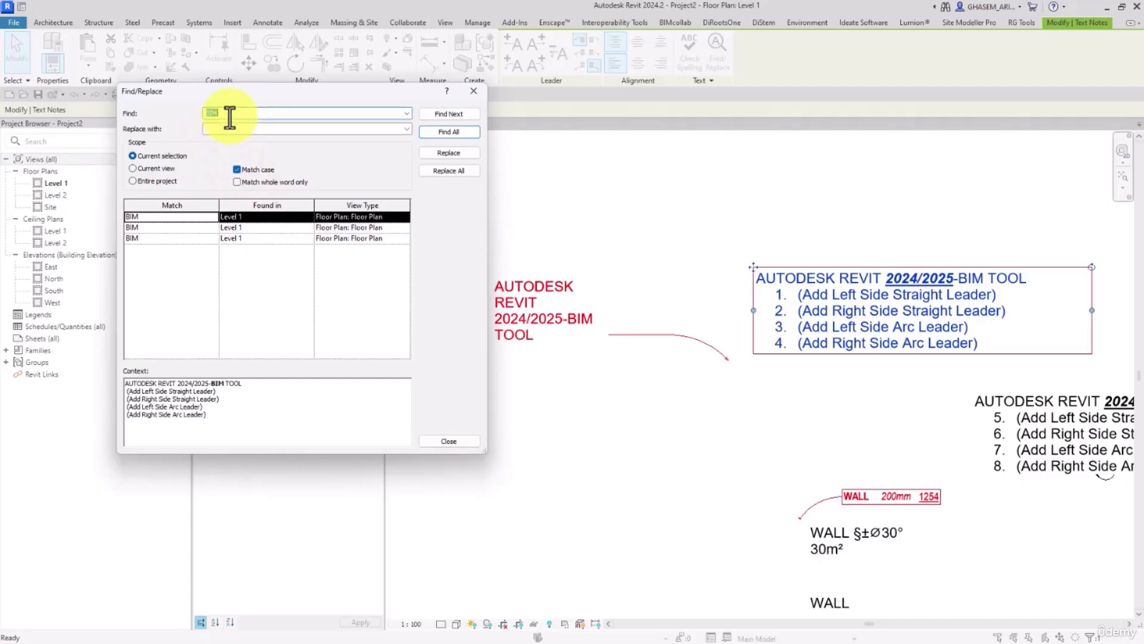
{"action": "type", "text": "bim"}
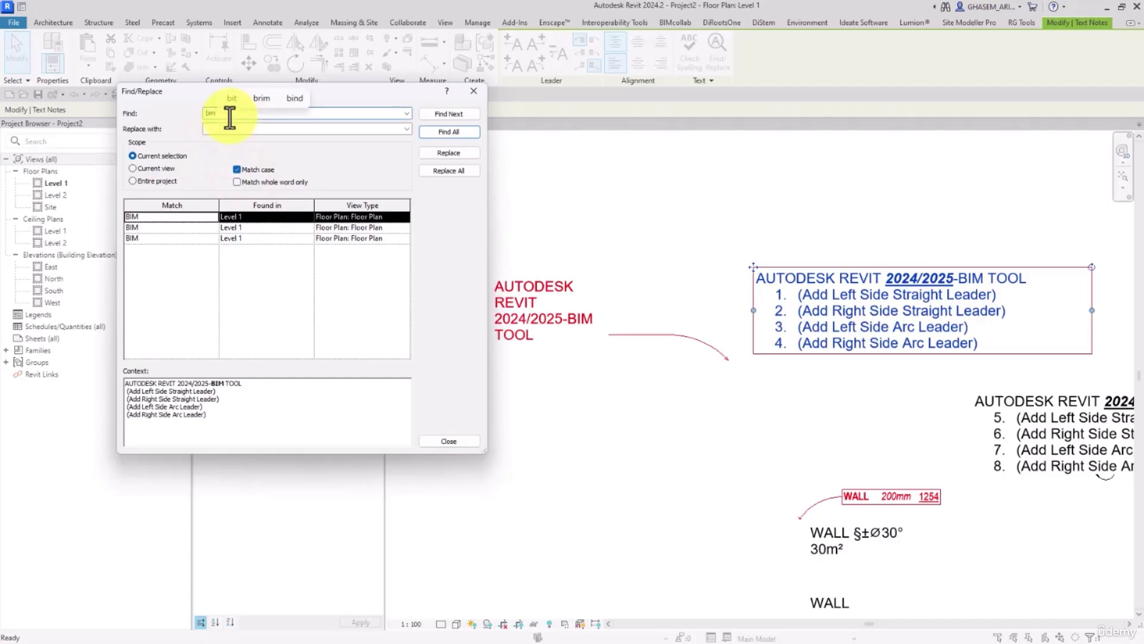
{"action": "left_click", "coordinate": [442, 133]}
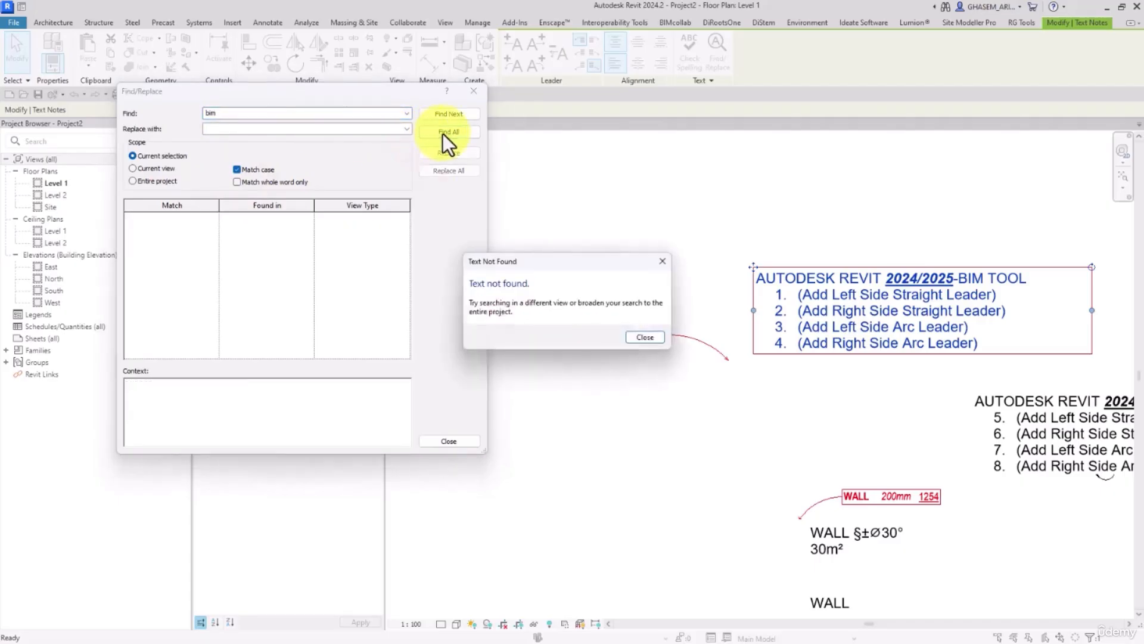
{"action": "left_click", "coordinate": [654, 339]}
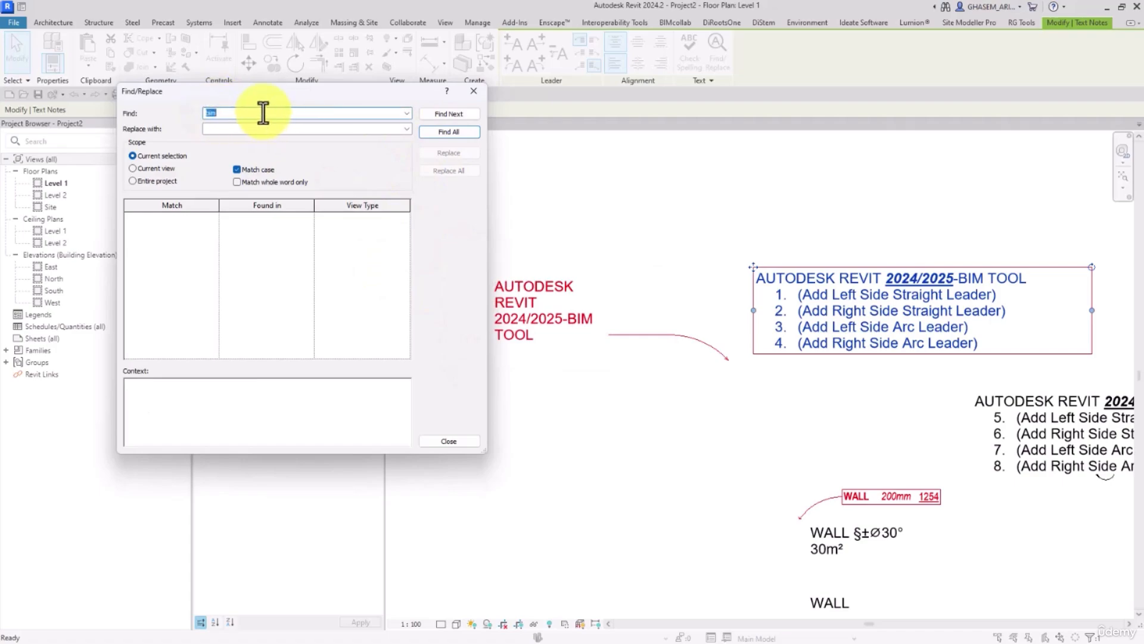
{"action": "type", "text": "Bim"}
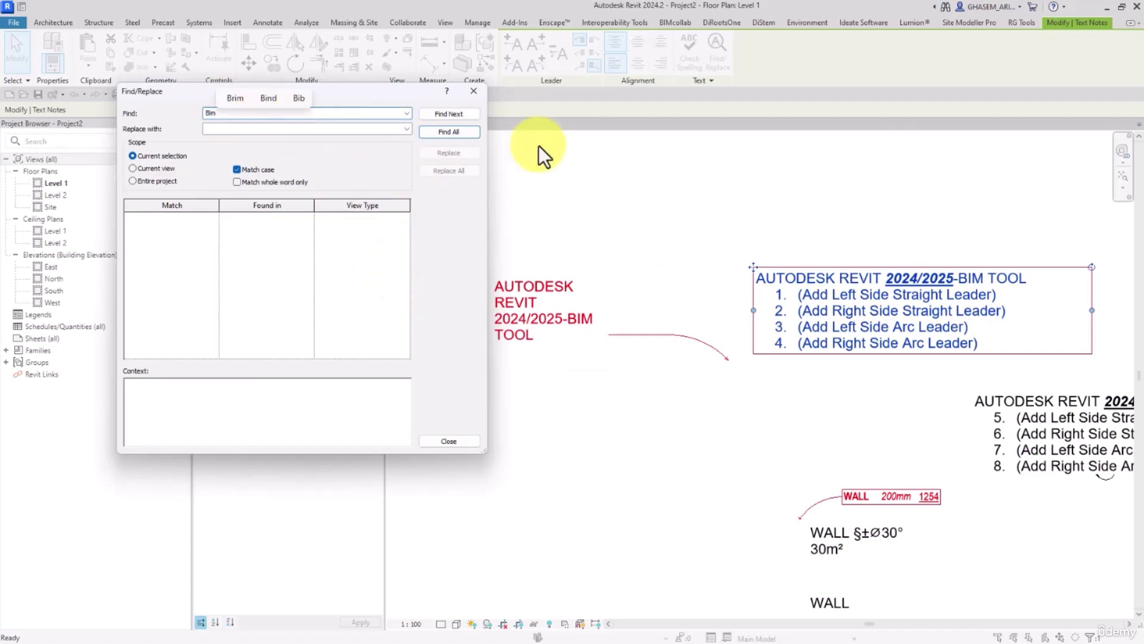
{"action": "left_click", "coordinate": [455, 132]}
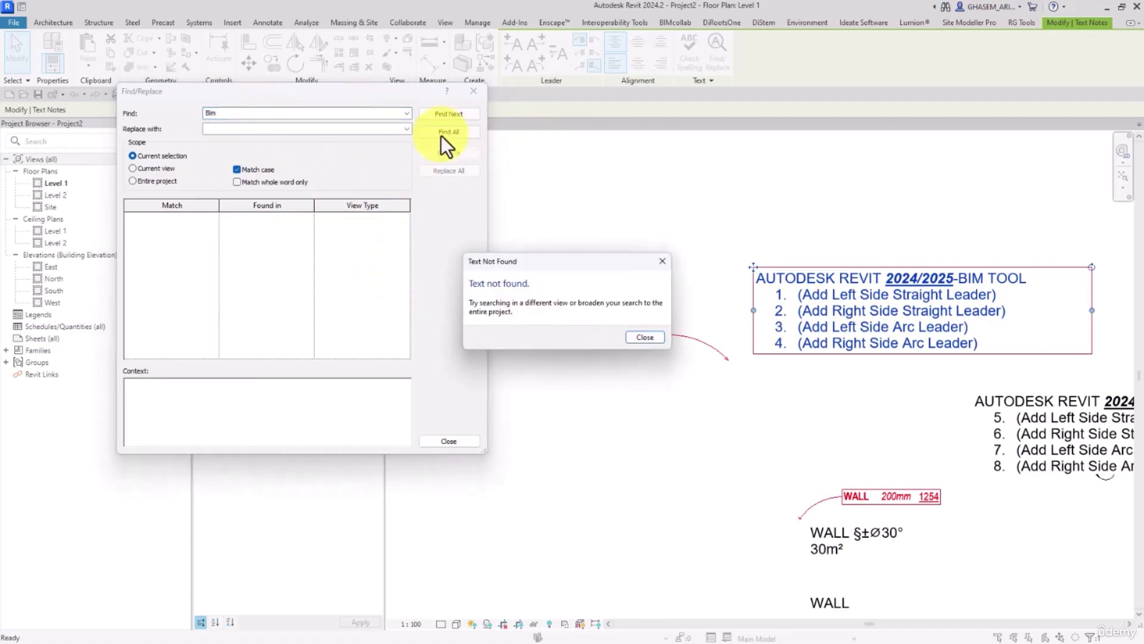
Find all occurrences of "BIM" without Match case, in the current selection and in the current view, and leave Find/Replace
{"action": "left_click", "coordinate": [636, 337]}
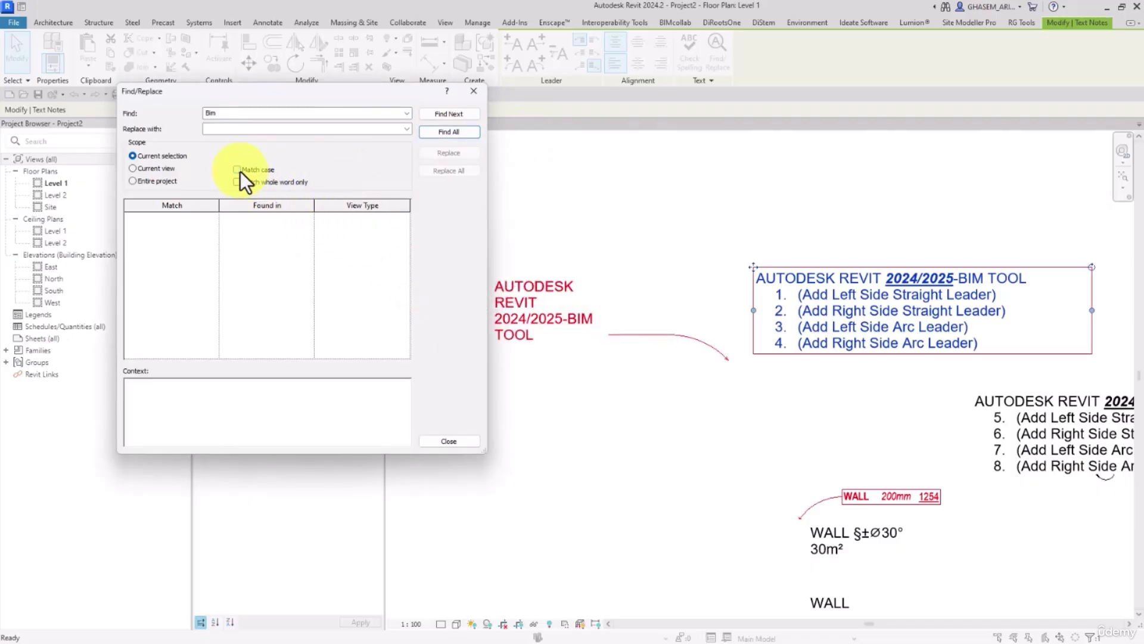
{"action": "double_click", "coordinate": [220, 114]}
{"action": "type", "text": "BIM"}
{"action": "left_click", "coordinate": [460, 133]}
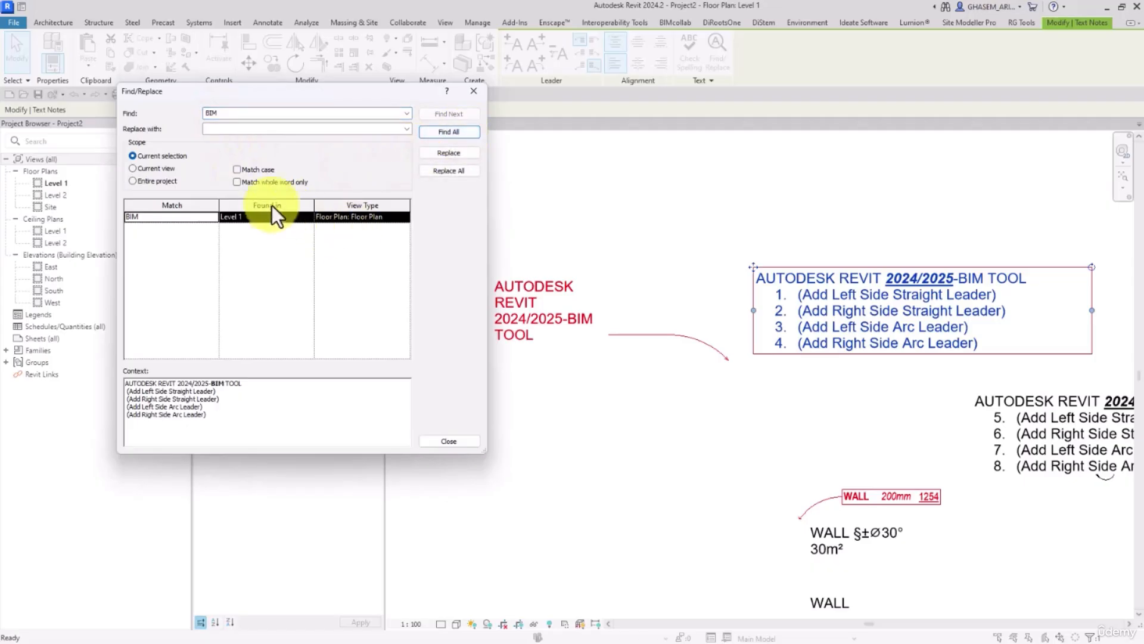
{"action": "left_click", "coordinate": [157, 168]}
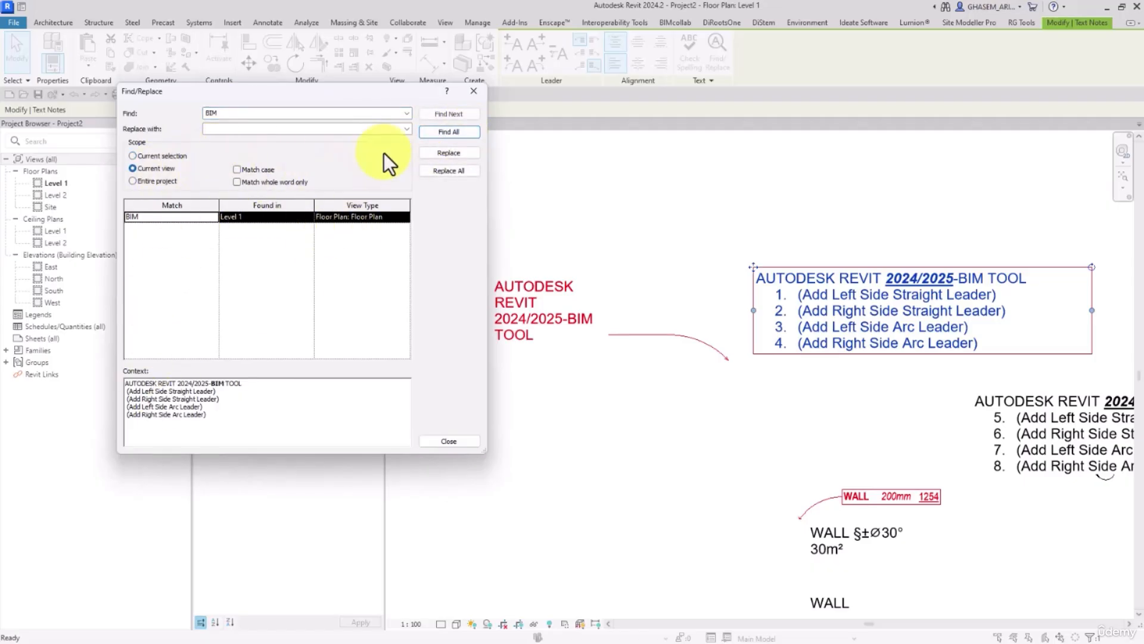
{"action": "left_click", "coordinate": [441, 132]}
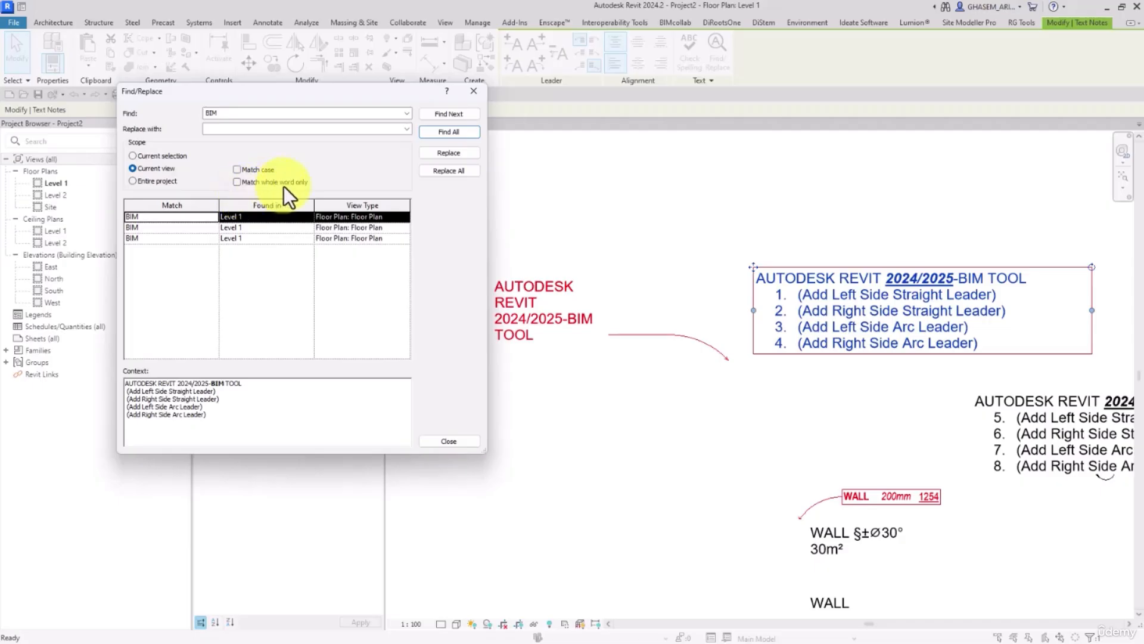
{"action": "left_click", "coordinate": [259, 182]}
{"action": "left_click", "coordinate": [473, 92]}
Copy the lowest "WALL" text note directly below itself and change the copy's text to "WALLS"
{"action": "middle_click_drag", "start_coordinate": [633, 334], "coordinate": [577, 269]}
{"action": "scroll", "coordinate": [669, 310], "scroll_direction": "down", "scroll_amount": 2}
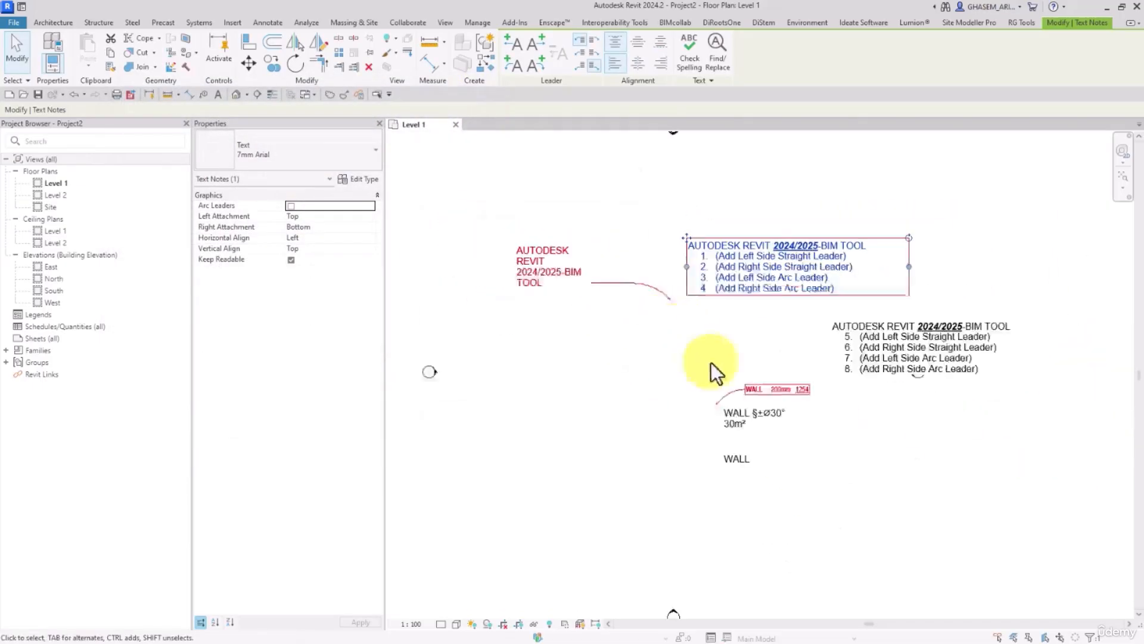
{"action": "scroll", "coordinate": [732, 462], "scroll_direction": "up", "scroll_amount": 2}
{"action": "middle_click_drag", "start_coordinate": [735, 462], "coordinate": [762, 402]}
{"action": "double_click", "coordinate": [759, 398]}
{"action": "scroll", "coordinate": [759, 393], "scroll_direction": "up", "scroll_amount": 2}
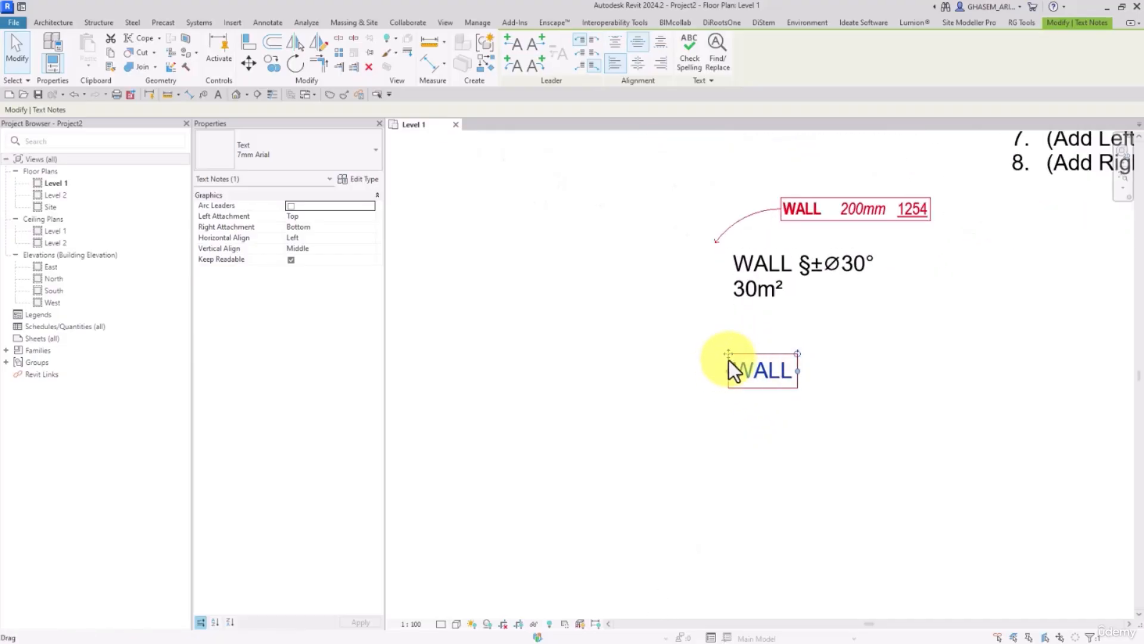
{"action": "left_click_drag", "start_coordinate": [728, 356], "coordinate": [731, 396], "text": "ctrl"}
{"action": "double_click", "coordinate": [775, 413]}
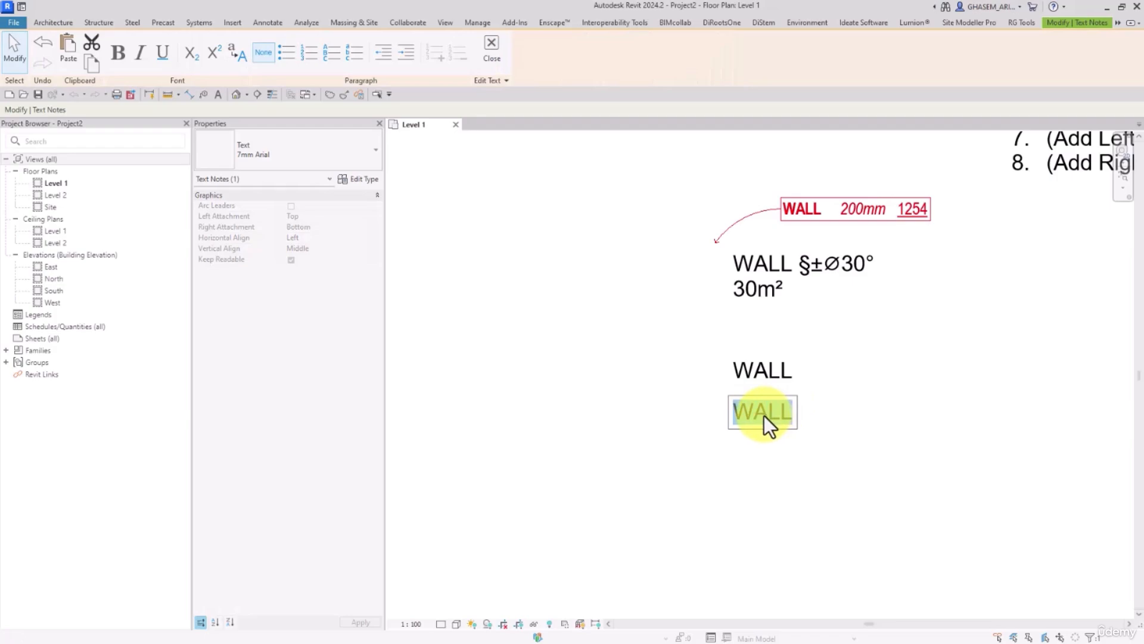
{"action": "left_click", "coordinate": [767, 411]}
{"action": "type", "text": "S"}
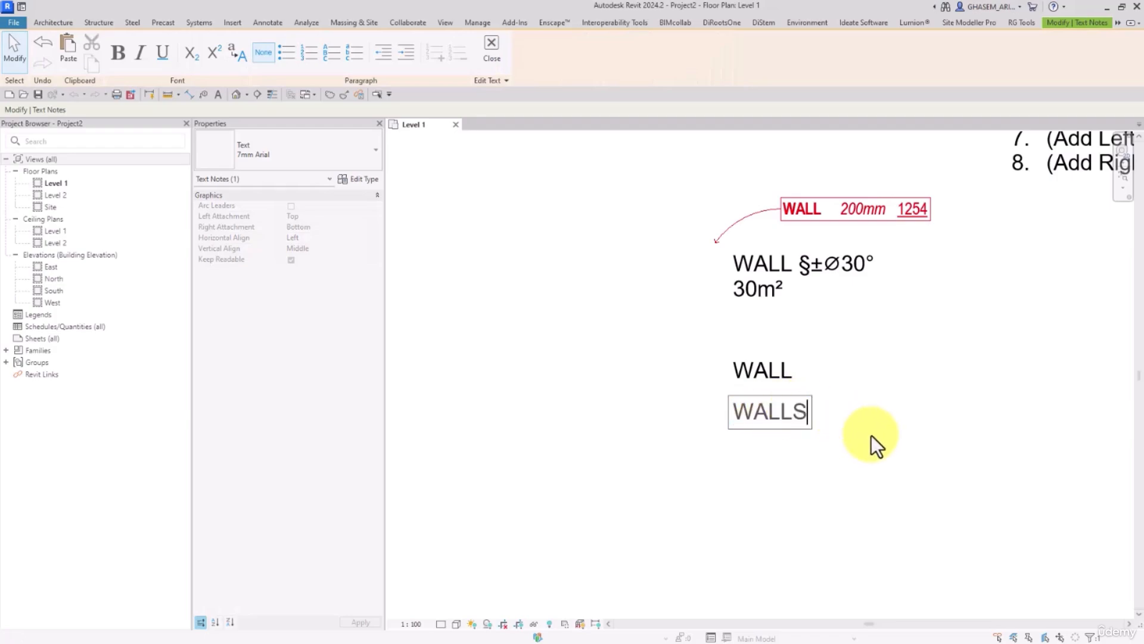
{"action": "left_click", "coordinate": [792, 462]}
Copy the "WALLS" note below itself and shorten the copy's text to "WAL"
{"action": "left_click_drag", "start_coordinate": [730, 394], "coordinate": [839, 472], "text": "ctrl"}
{"action": "double_click", "coordinate": [769, 472]}
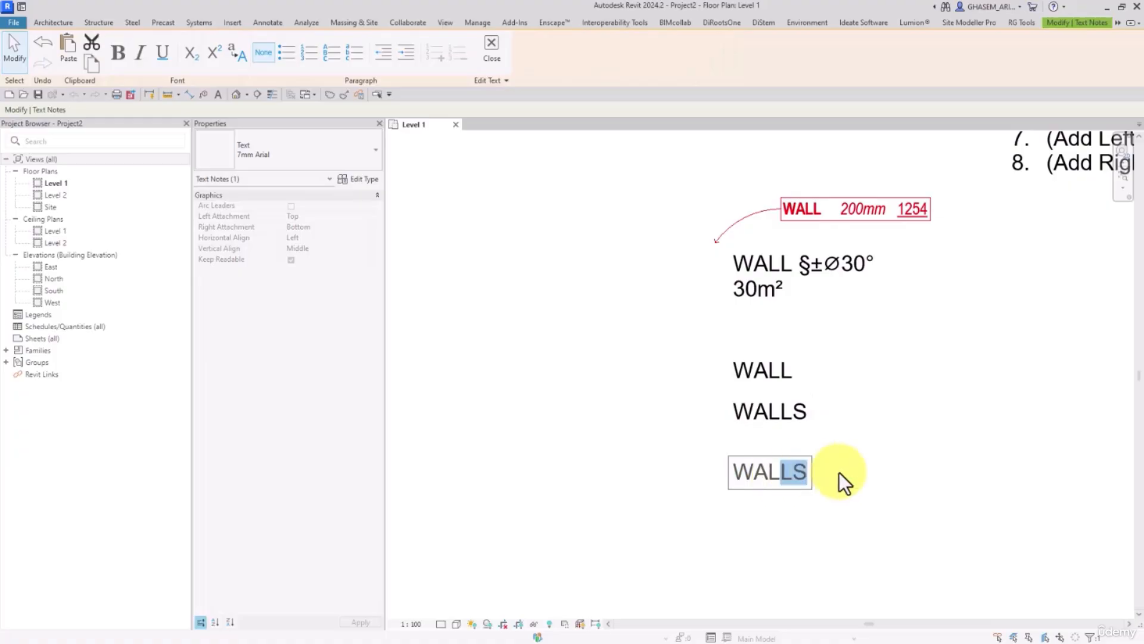
{"action": "key", "text": "Delete"}
{"action": "left_click", "coordinate": [846, 488]}
{"action": "middle_click_drag", "start_coordinate": [846, 488], "coordinate": [793, 447]}
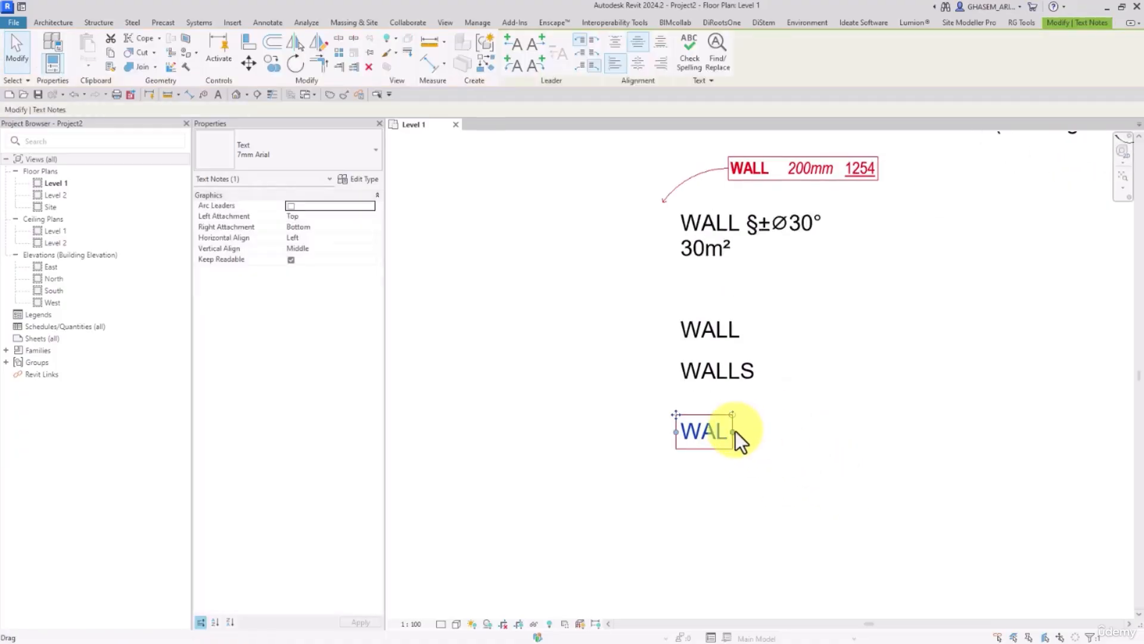
Copy the "WAL" note to its right and replace the copy's text with "TO"
{"action": "left_click_drag", "start_coordinate": [678, 419], "coordinate": [787, 420], "text": "ctrl"}
{"action": "double_click", "coordinate": [806, 435]}
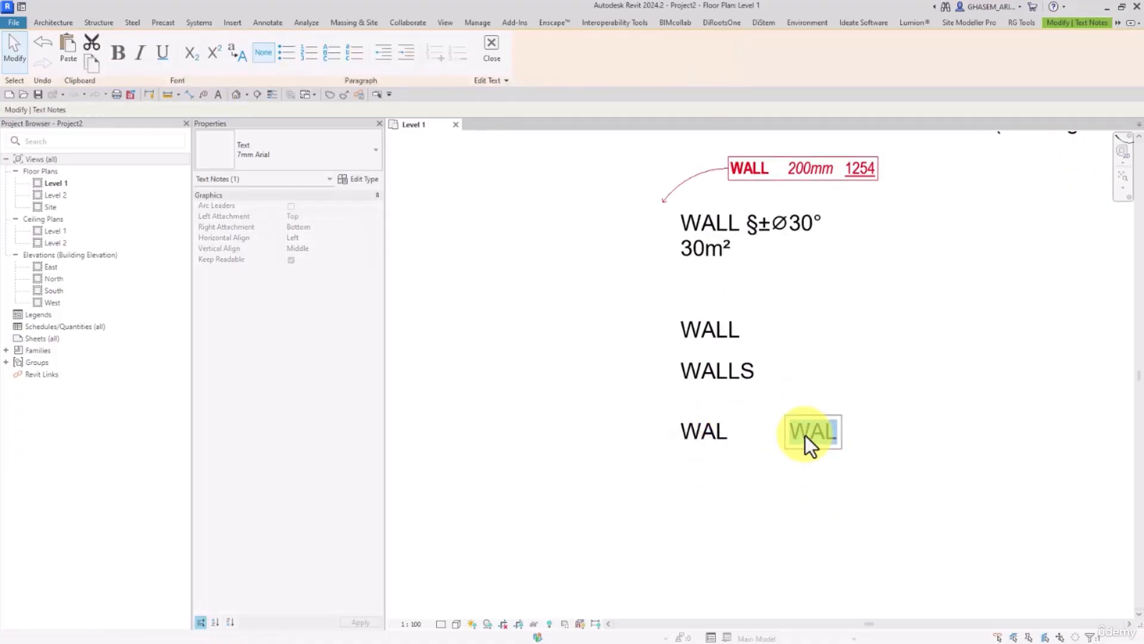
{"action": "key", "text": "Delete"}
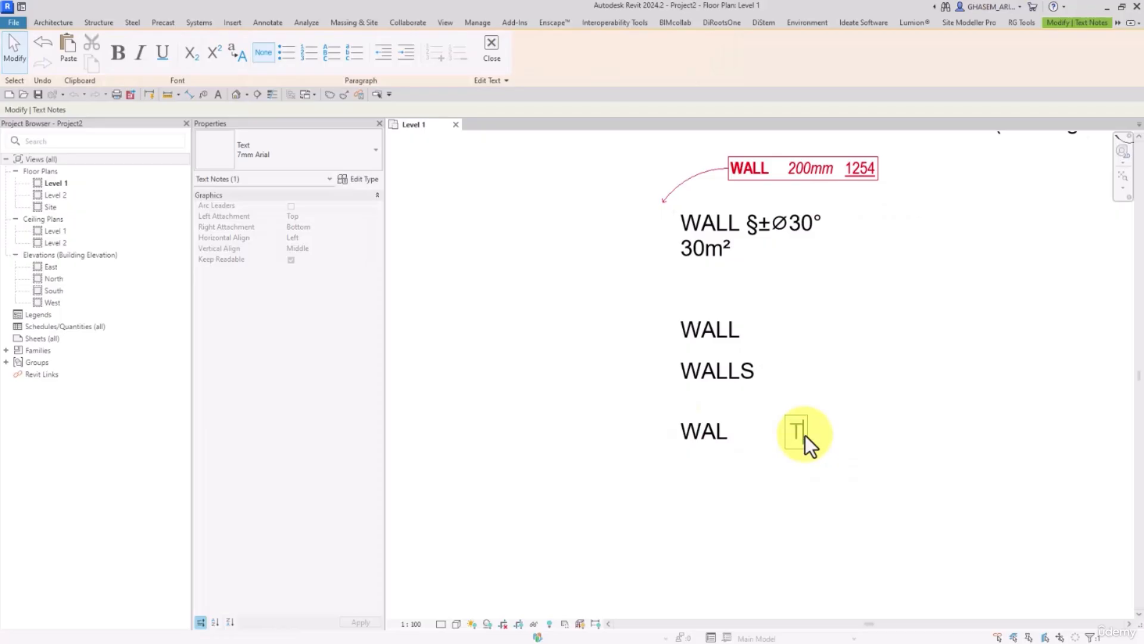
{"action": "left_click", "coordinate": [827, 489]}
Copy the "TO" note to its right and change the copy's text to "TOO"
{"action": "left_click_drag", "start_coordinate": [799, 432], "coordinate": [887, 438], "text": "ctrl"}
{"action": "double_click", "coordinate": [888, 438]}
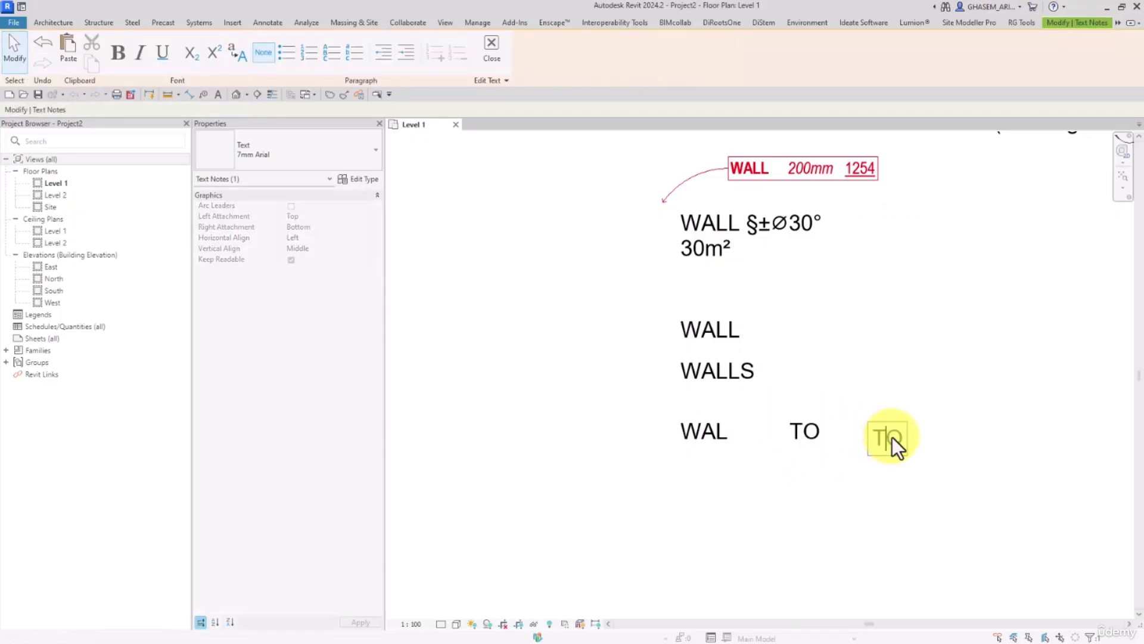
{"action": "type", "text": "O"}
{"action": "left_click", "coordinate": [937, 396]}
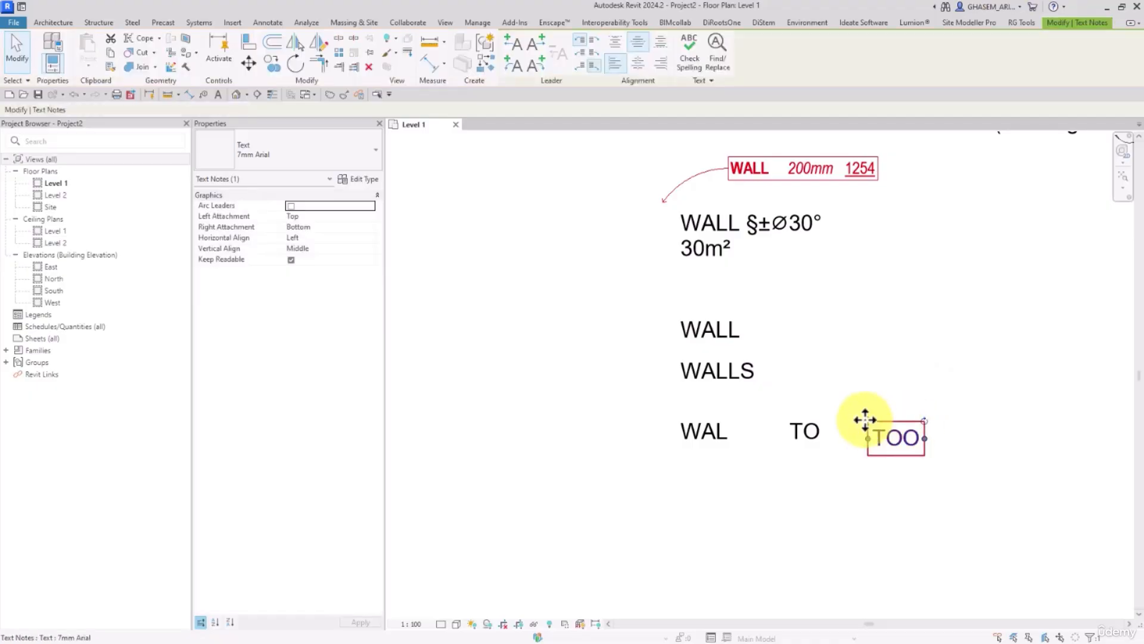
Copy the "TOO" note to its right and change the copy's text to "TOOL"
{"action": "left_click_drag", "start_coordinate": [864, 420], "coordinate": [935, 381], "text": "ctrl"}
{"action": "double_click", "coordinate": [1001, 432]}
{"action": "type", "text": "L"}
{"action": "left_click", "coordinate": [1032, 381]}
Change the text of the note copy above "TOO" to "TOOLS" and deselect it
{"action": "double_click", "coordinate": [940, 383]}
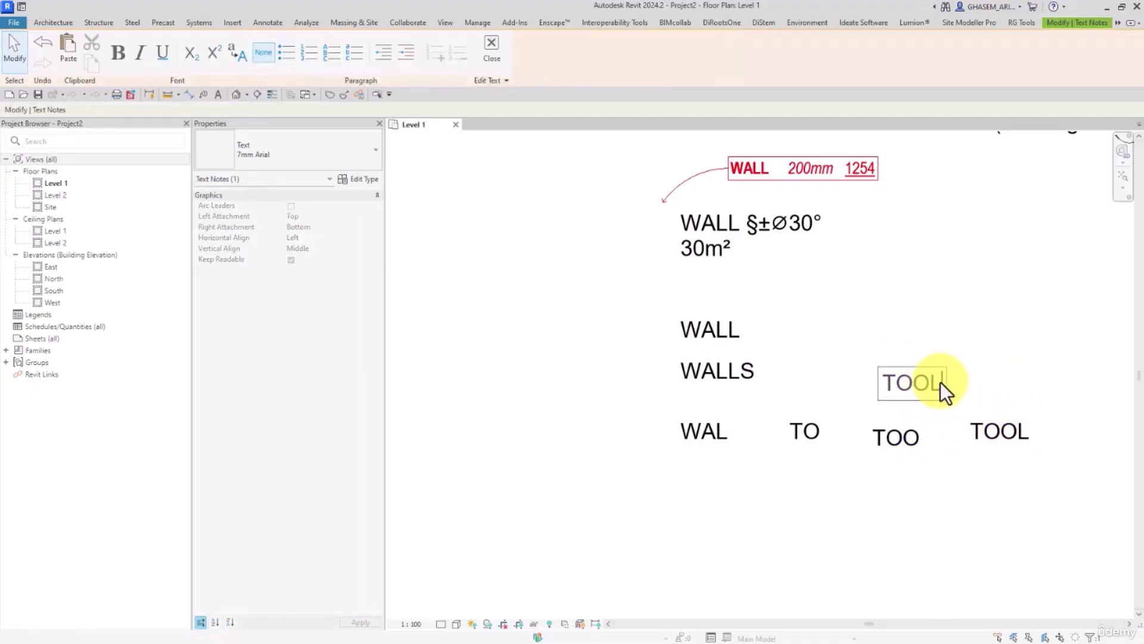
{"action": "type", "text": "S"}
{"action": "left_click", "coordinate": [954, 345]}
{"action": "left_click", "coordinate": [857, 339]}
Find all occurrences of "TO" in the current view and inspect the context of several matches
{"action": "middle_click_drag", "start_coordinate": [786, 338], "coordinate": [807, 375]}
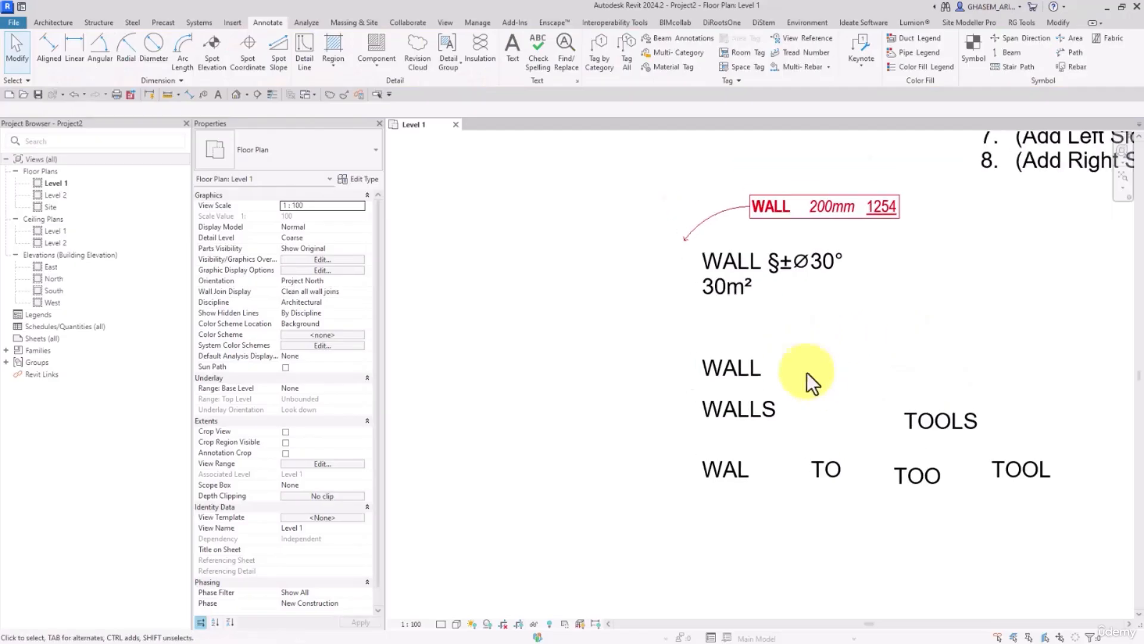
{"action": "left_click", "coordinate": [564, 61]}
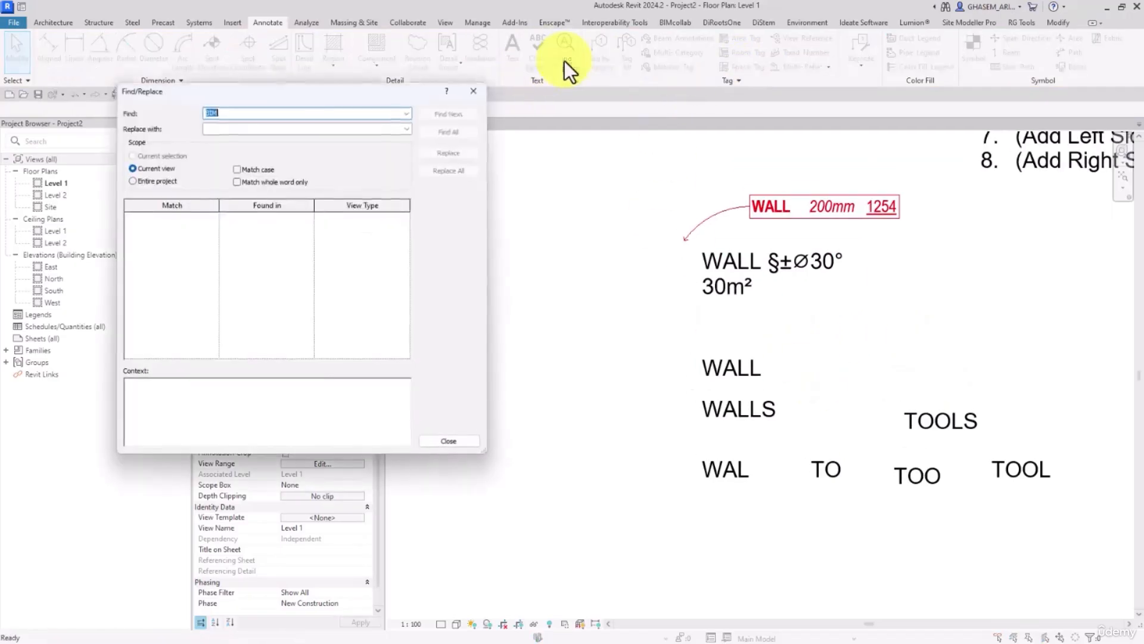
{"action": "left_click_drag", "start_coordinate": [291, 108], "coordinate": [367, 96]}
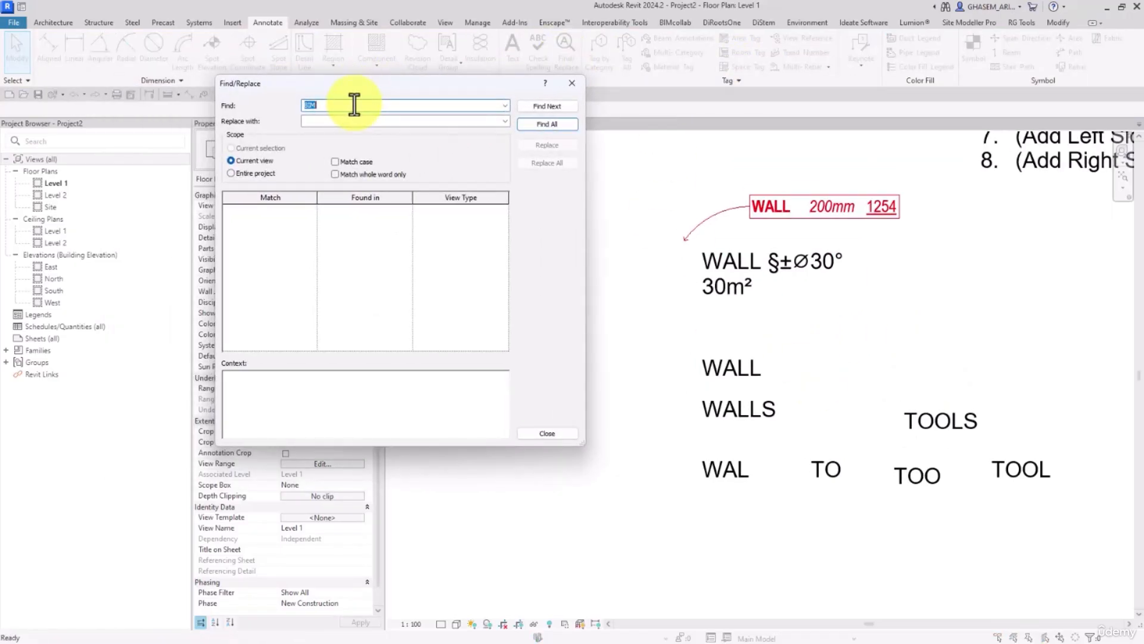
{"action": "type", "text": "TO"}
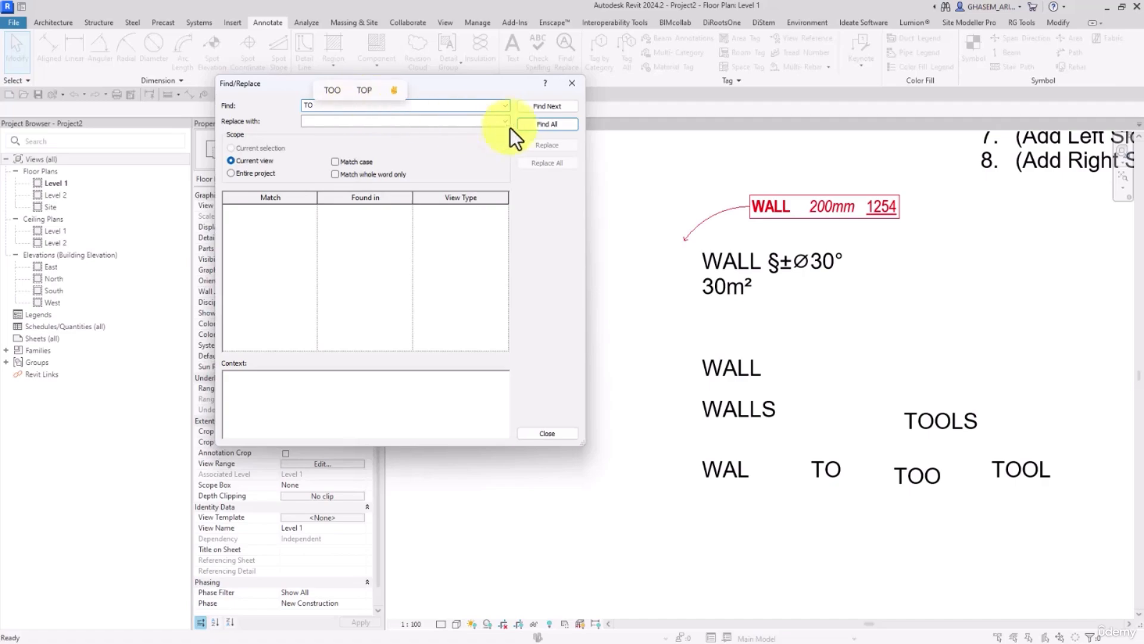
{"action": "left_click", "coordinate": [543, 124]}
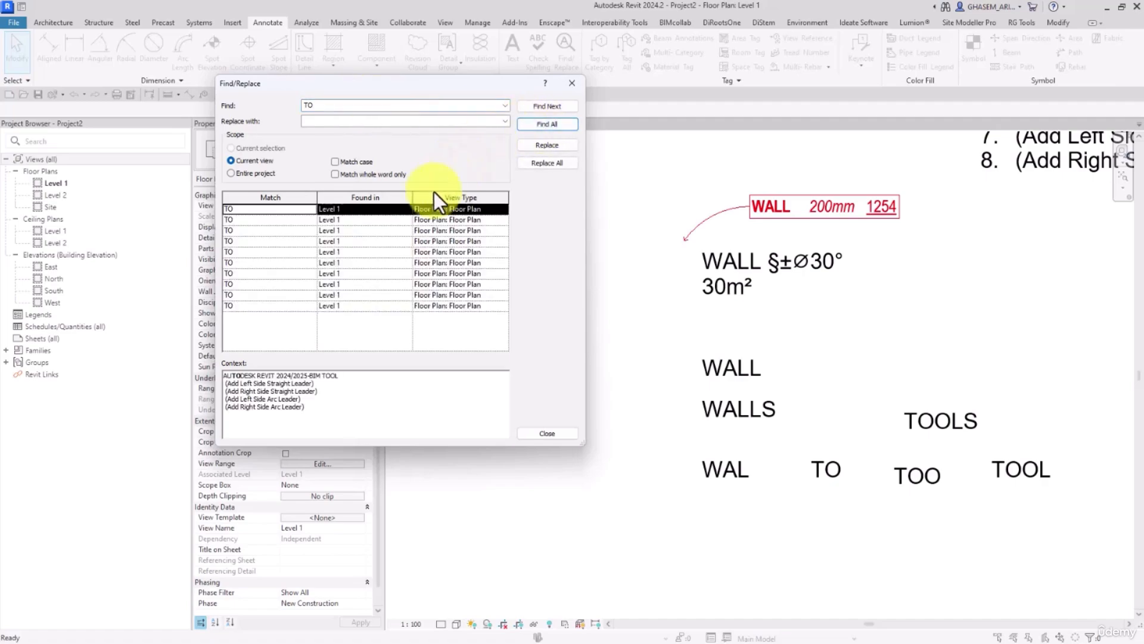
{"action": "left_click", "coordinate": [254, 230]}
{"action": "left_click", "coordinate": [259, 251]}
{"action": "left_click", "coordinate": [261, 273]}
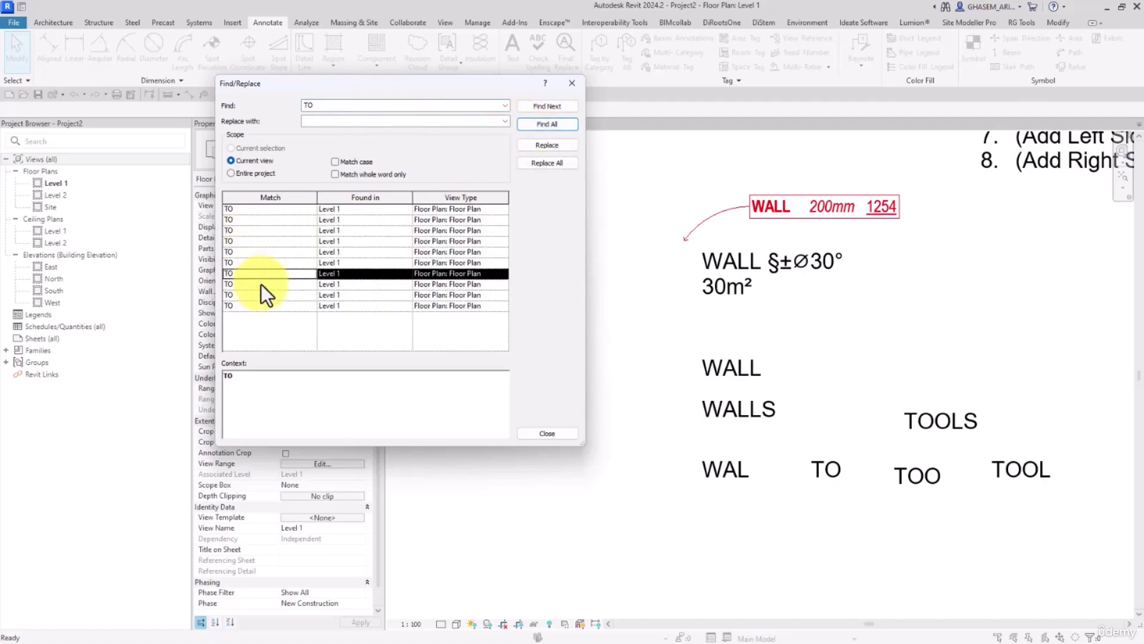
{"action": "left_click", "coordinate": [261, 283]}
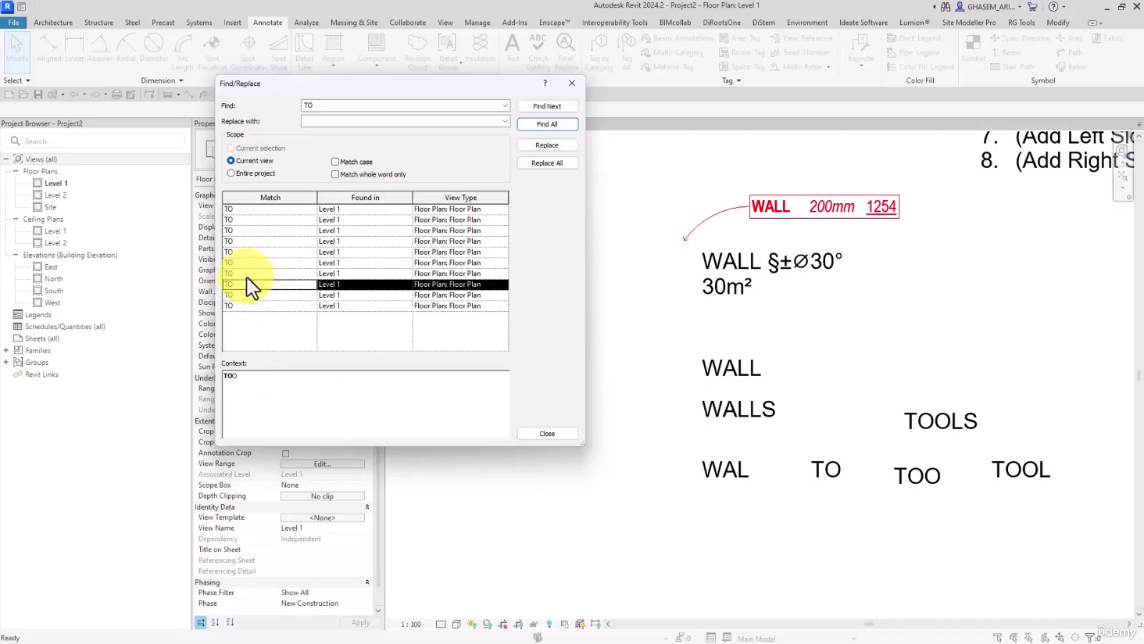
Turn on Match whole word only and find all occurrences of "TO" and of "TOO"
{"action": "left_click", "coordinate": [332, 174]}
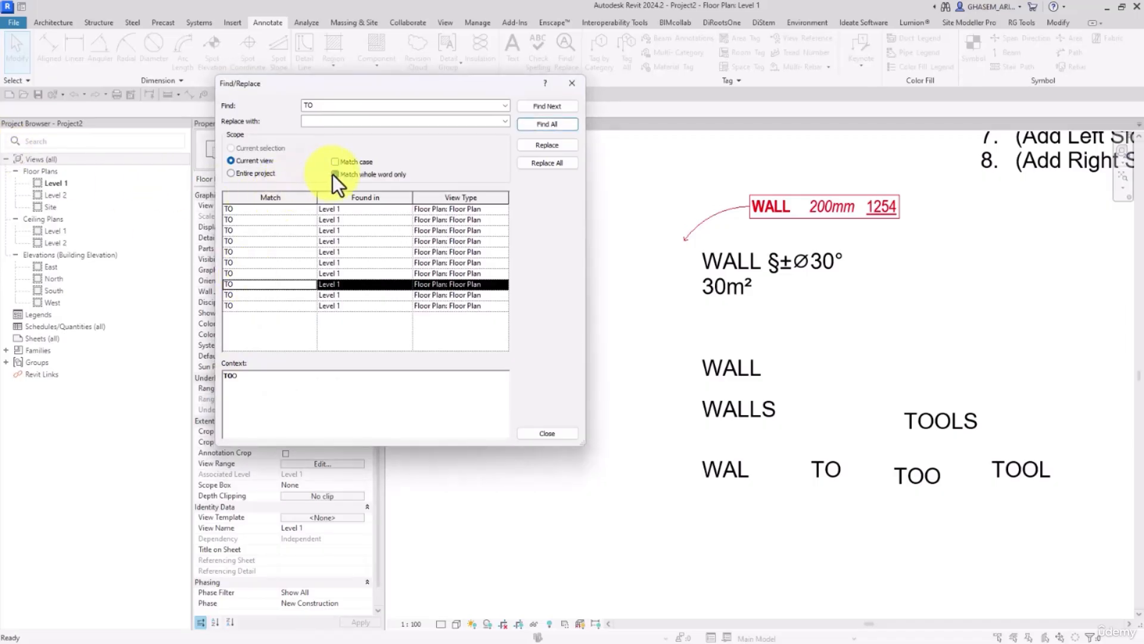
{"action": "left_click", "coordinate": [560, 126]}
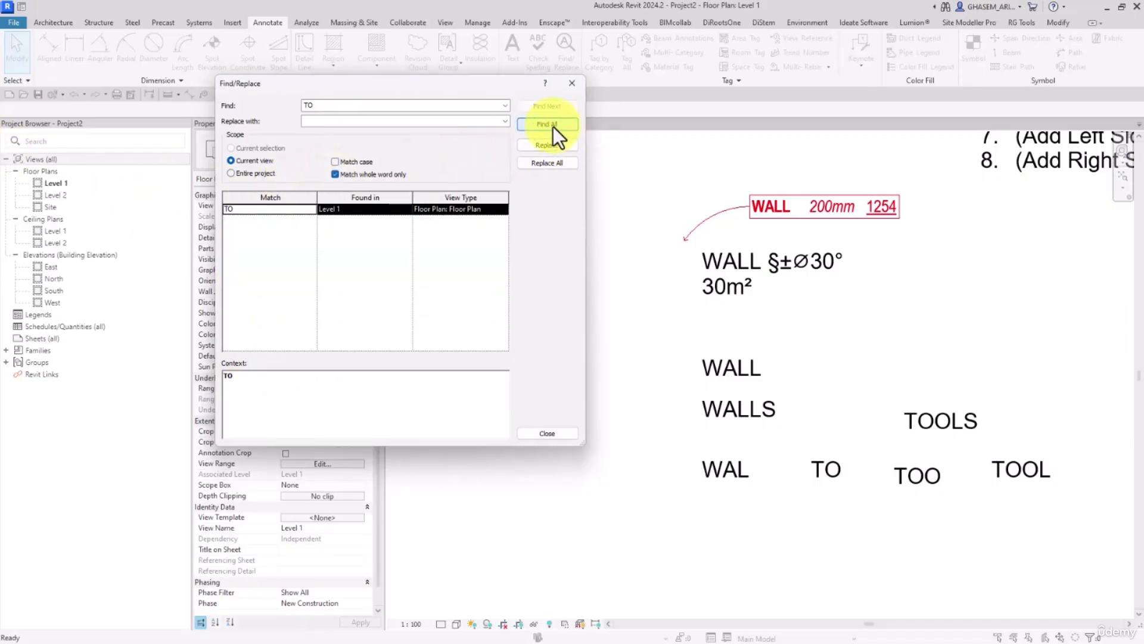
{"action": "left_click", "coordinate": [322, 106]}
{"action": "type", "text": "O"}
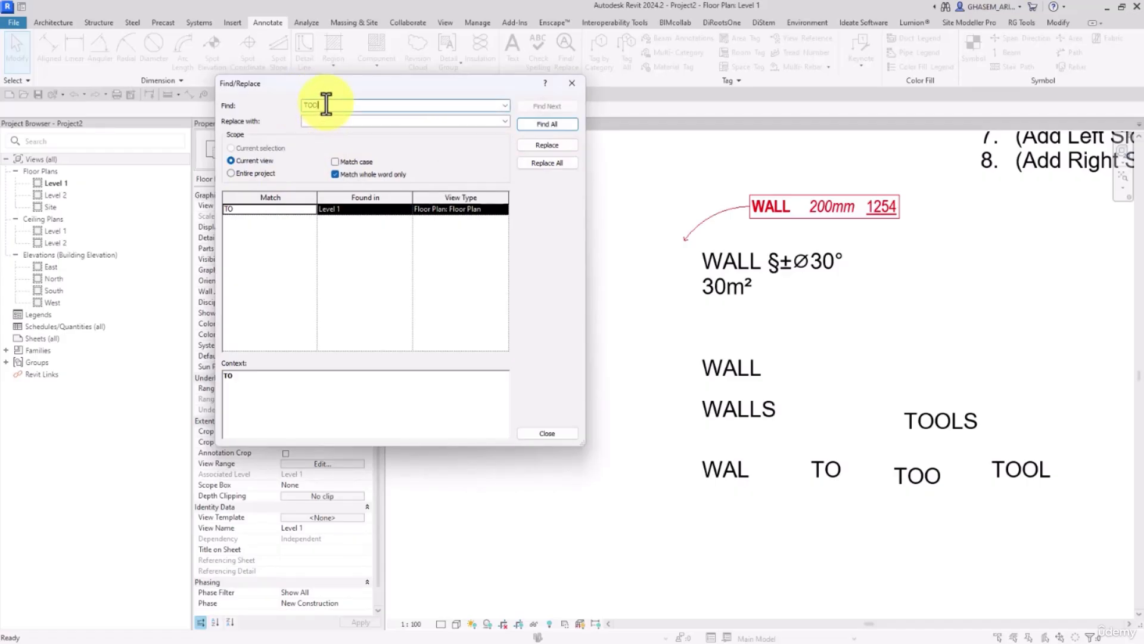
{"action": "left_click", "coordinate": [538, 124]}
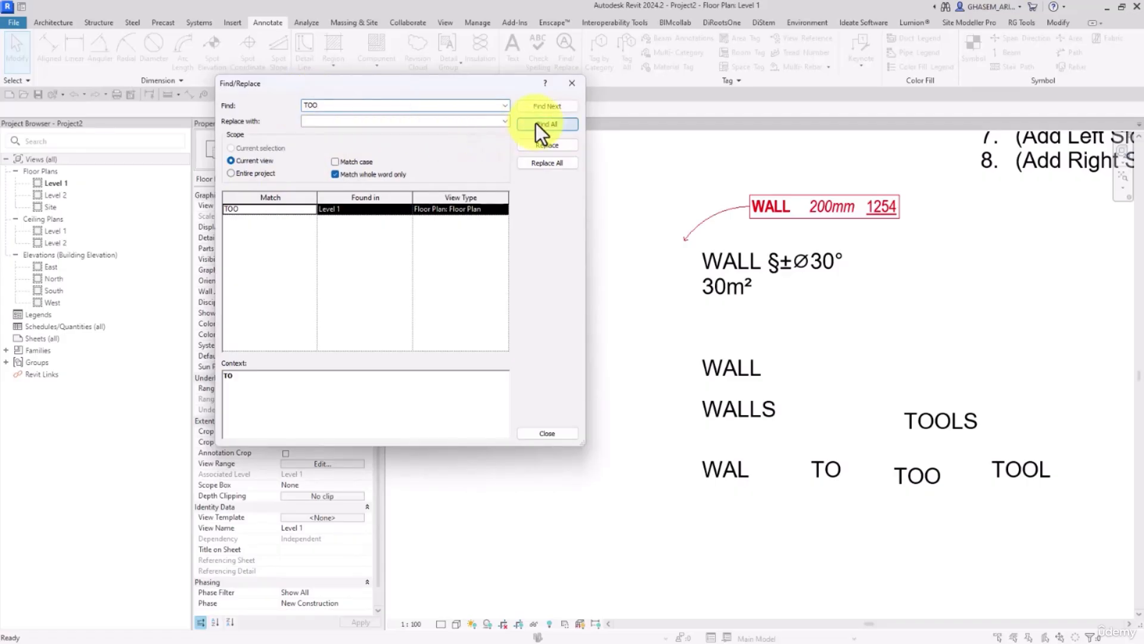
Find all whole-word occurrences of "TOOL" in the current view and inspect the context of each match
{"action": "left_click", "coordinate": [328, 105]}
{"action": "type", "text": "L"}
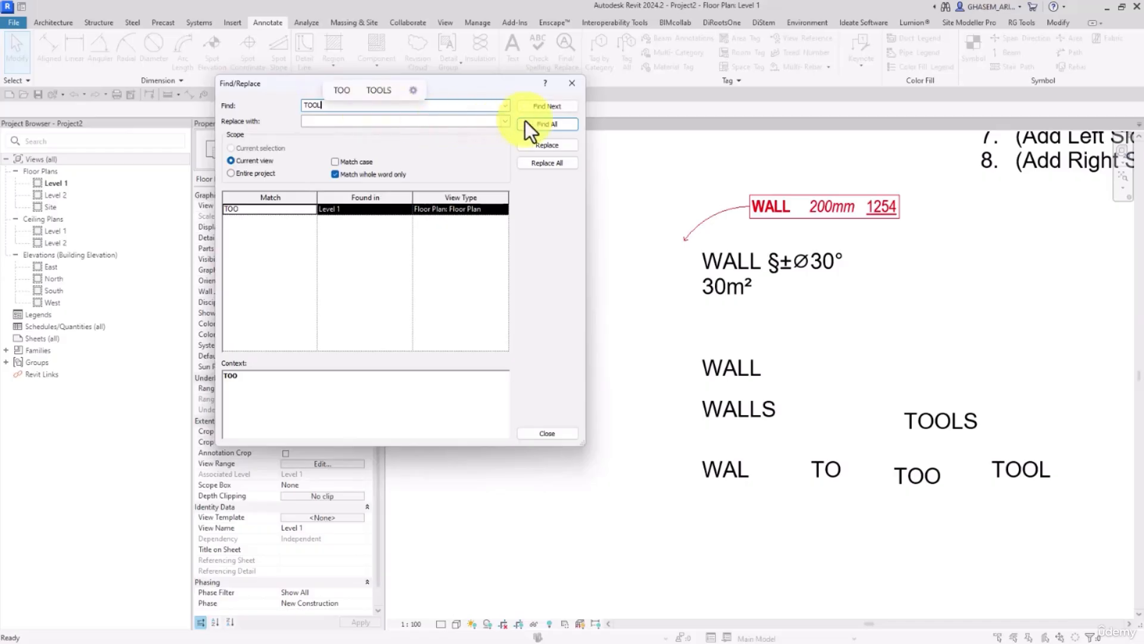
{"action": "left_click", "coordinate": [541, 123]}
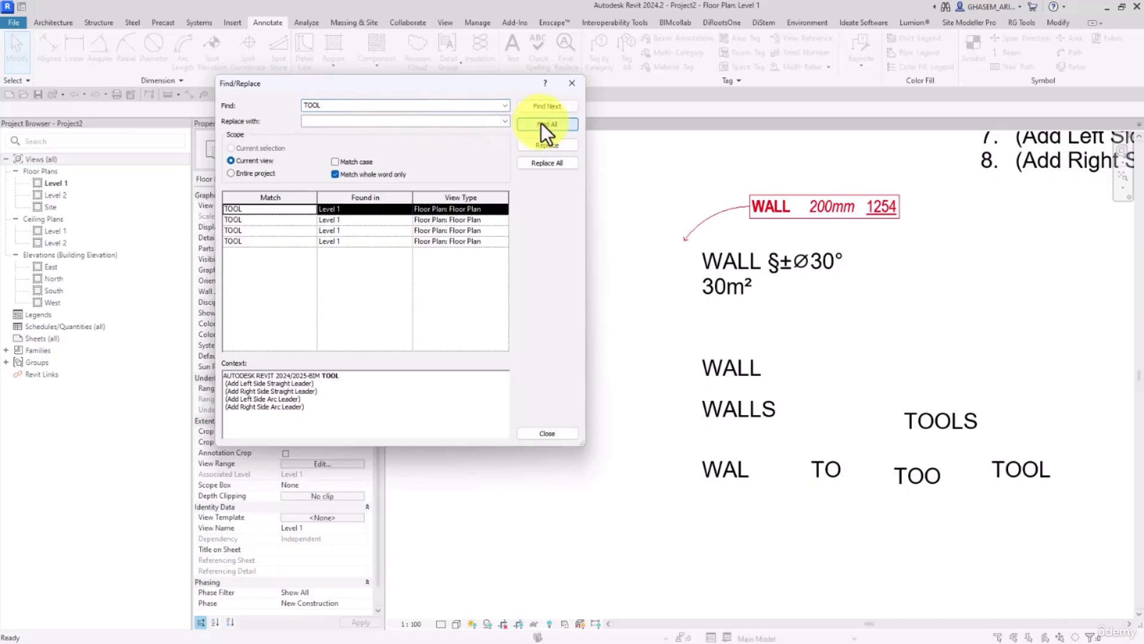
{"action": "left_click", "coordinate": [255, 220]}
{"action": "left_click", "coordinate": [252, 231]}
{"action": "left_click", "coordinate": [255, 241]}
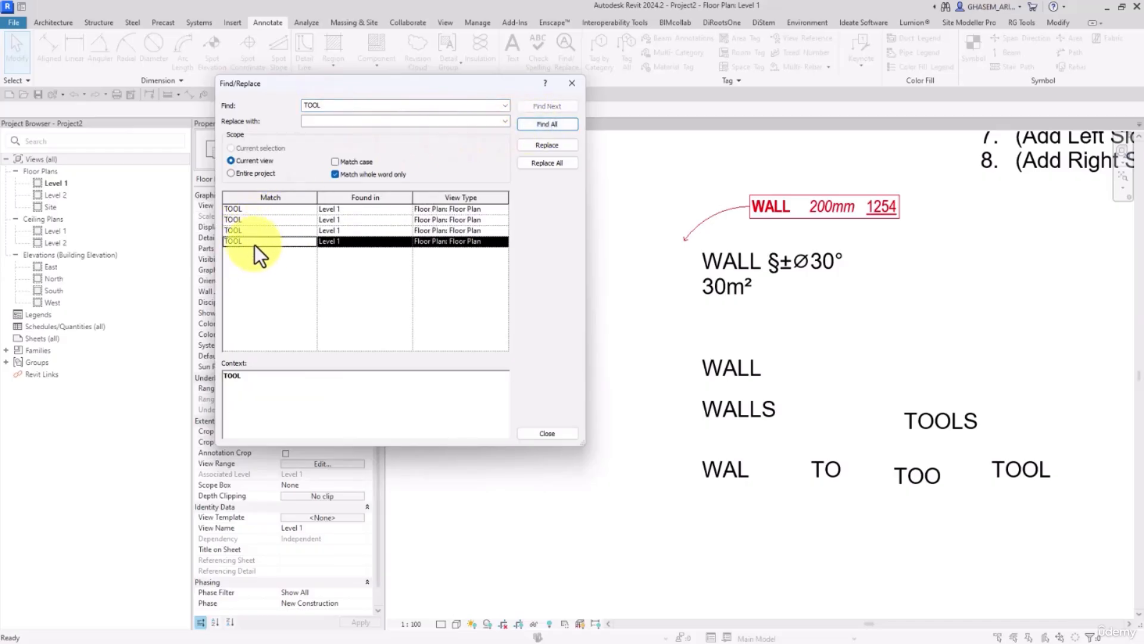
Find all whole-word occurrences of "TOOLS" in the current view
{"action": "left_click", "coordinate": [353, 106]}
{"action": "type", "text": "S"}
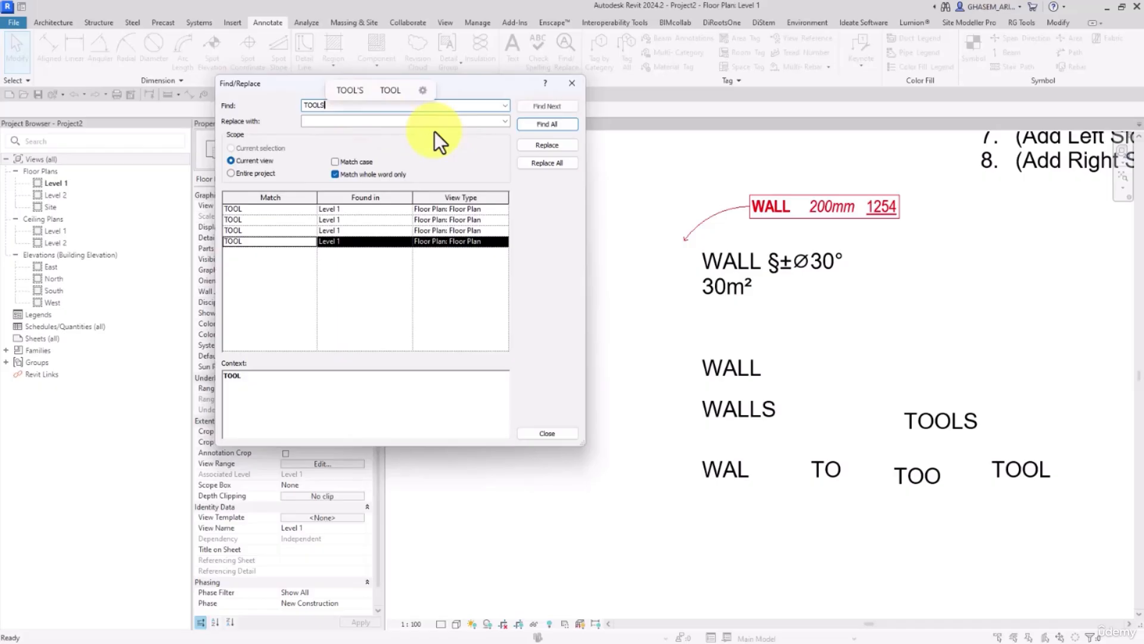
{"action": "left_click", "coordinate": [555, 124]}
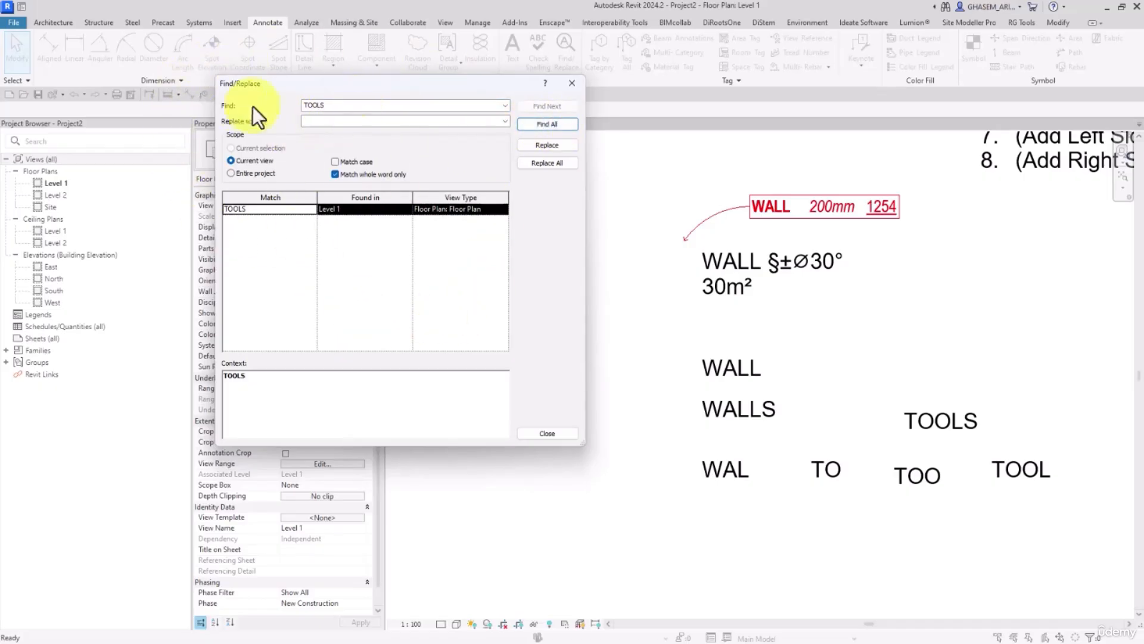
Replace all whole-word occurrences of "BIM" in the current view with "[BIM]" and close Find/Replace
{"action": "double_click", "coordinate": [388, 104]}
{"action": "type", "text": "BIM"}
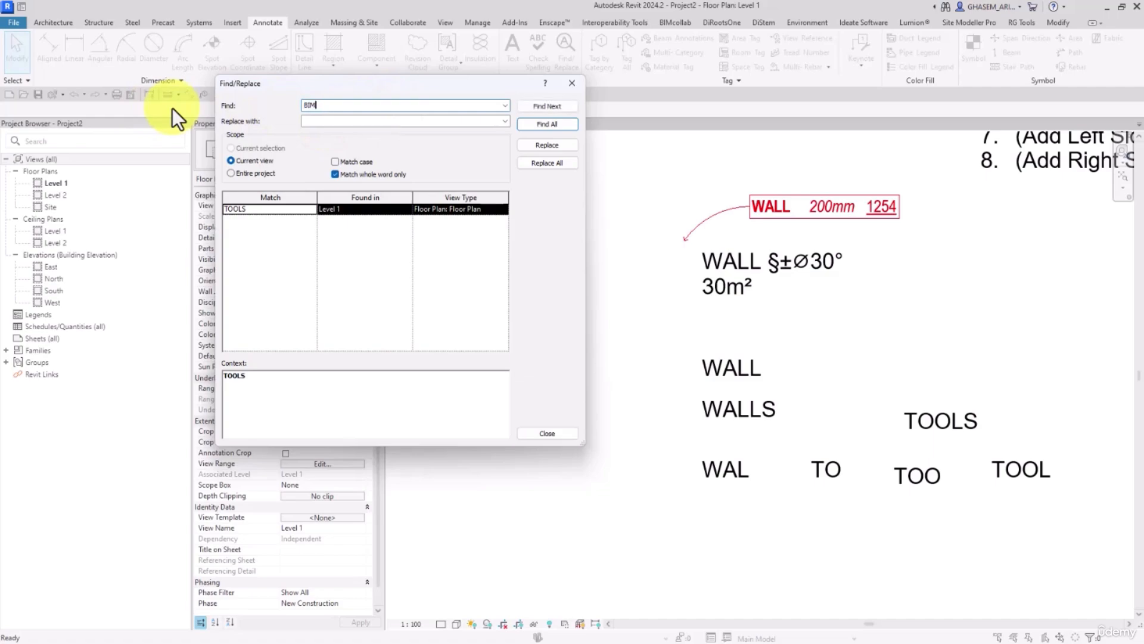
{"action": "left_click", "coordinate": [554, 125]}
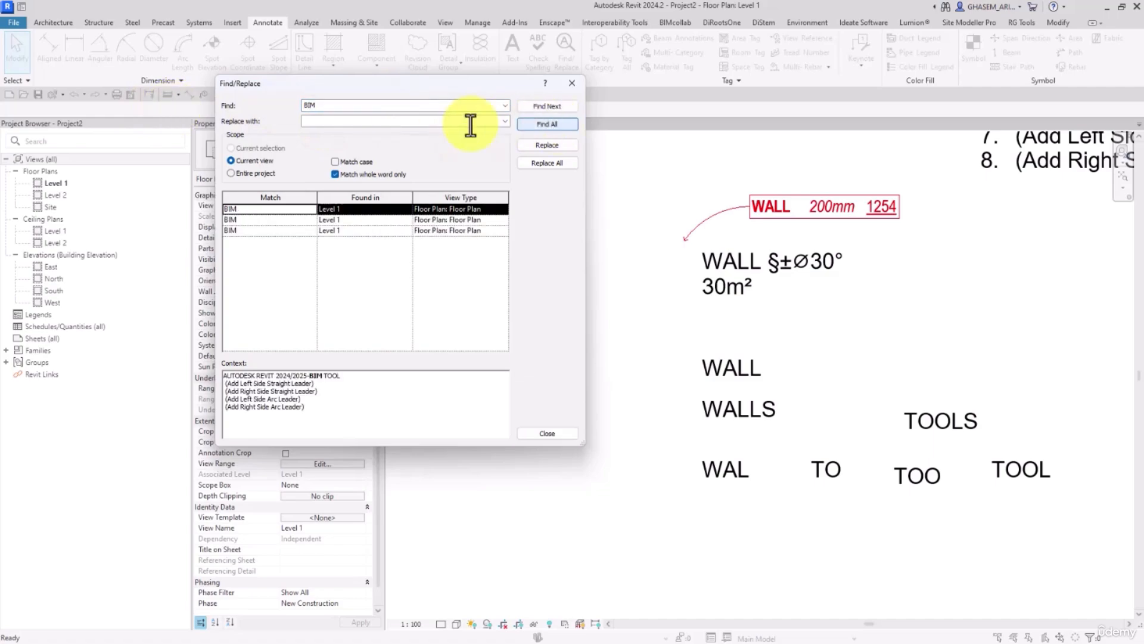
{"action": "left_click", "coordinate": [342, 121]}
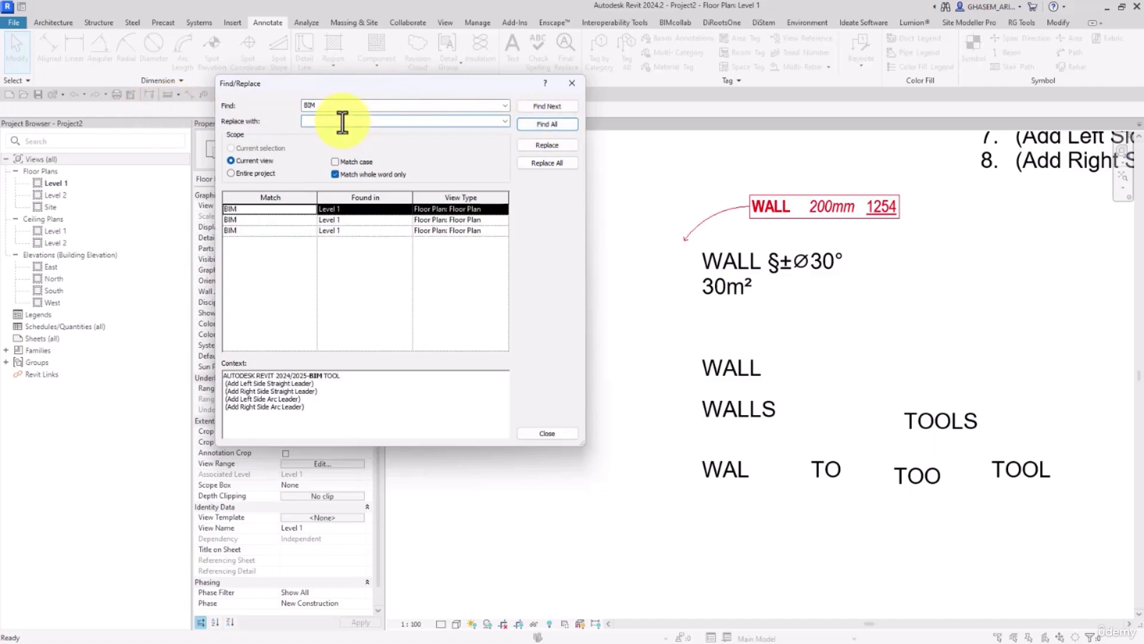
{"action": "type", "text": "[BIM"}
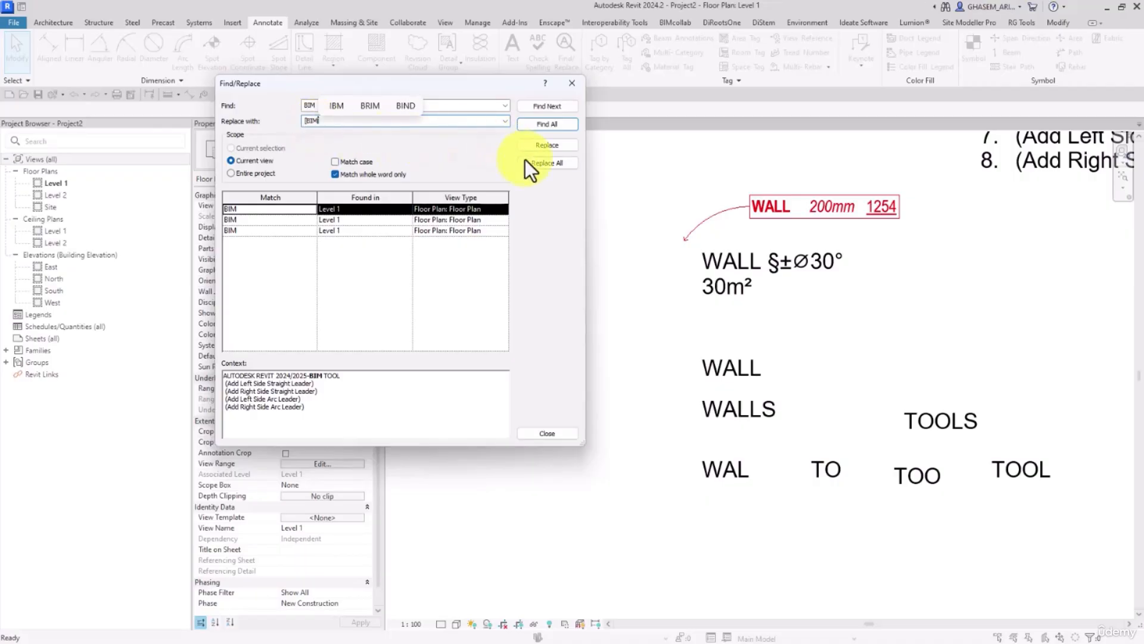
{"action": "type", "text": "]"}
{"action": "left_click", "coordinate": [539, 162]}
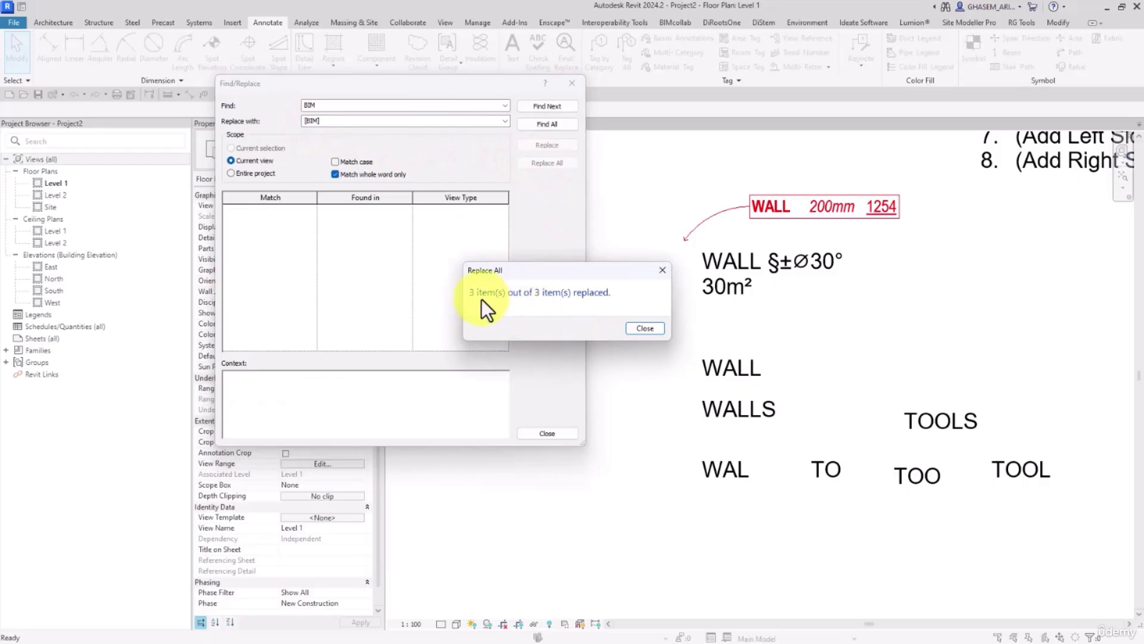
{"action": "left_click", "coordinate": [637, 327]}
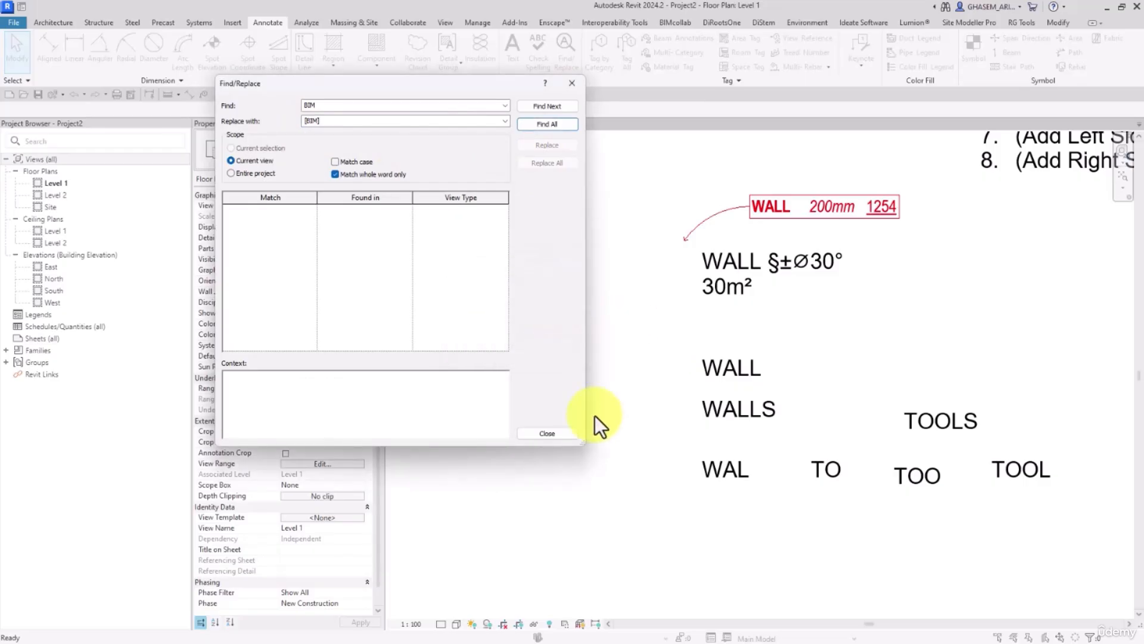
{"action": "left_click", "coordinate": [547, 433]}
Review the replaced text in the notes and select the note with items 1 to 4 to see its text tools
{"action": "scroll", "coordinate": [745, 357], "scroll_direction": "down", "scroll_amount": 2}
{"action": "middle_click_drag", "start_coordinate": [745, 358], "coordinate": [864, 491]}
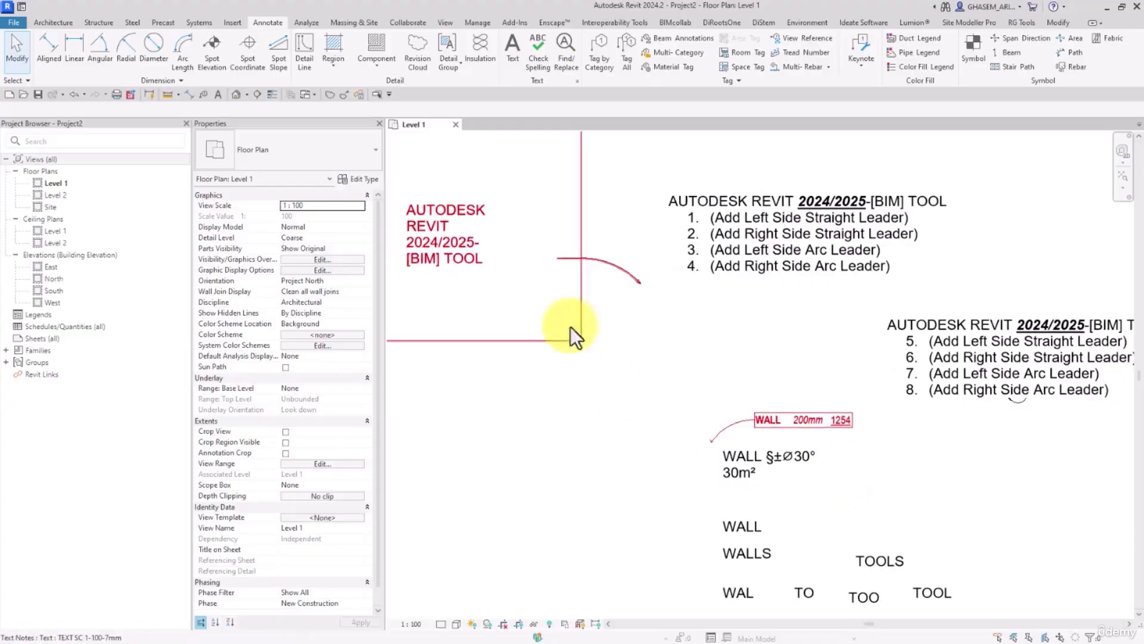
{"action": "scroll", "coordinate": [548, 245], "scroll_direction": "down", "scroll_amount": 2}
{"action": "scroll", "coordinate": [816, 240], "scroll_direction": "up", "scroll_amount": 2}
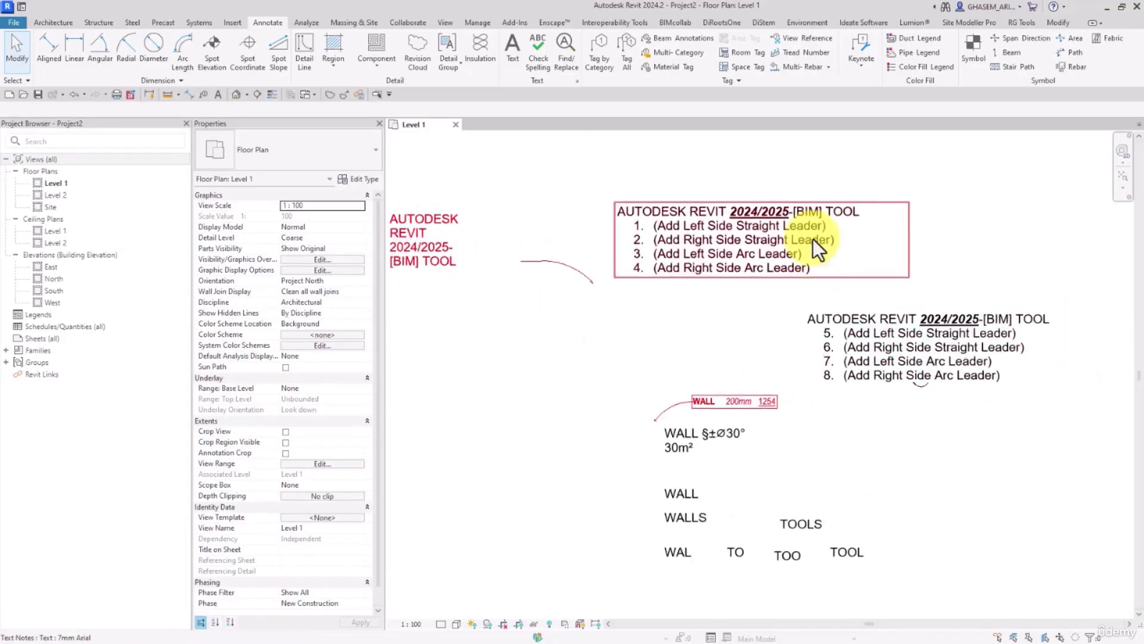
{"action": "scroll", "coordinate": [759, 324], "scroll_direction": "down", "scroll_amount": 2}
{"action": "middle_click_drag", "start_coordinate": [759, 329], "coordinate": [754, 232]}
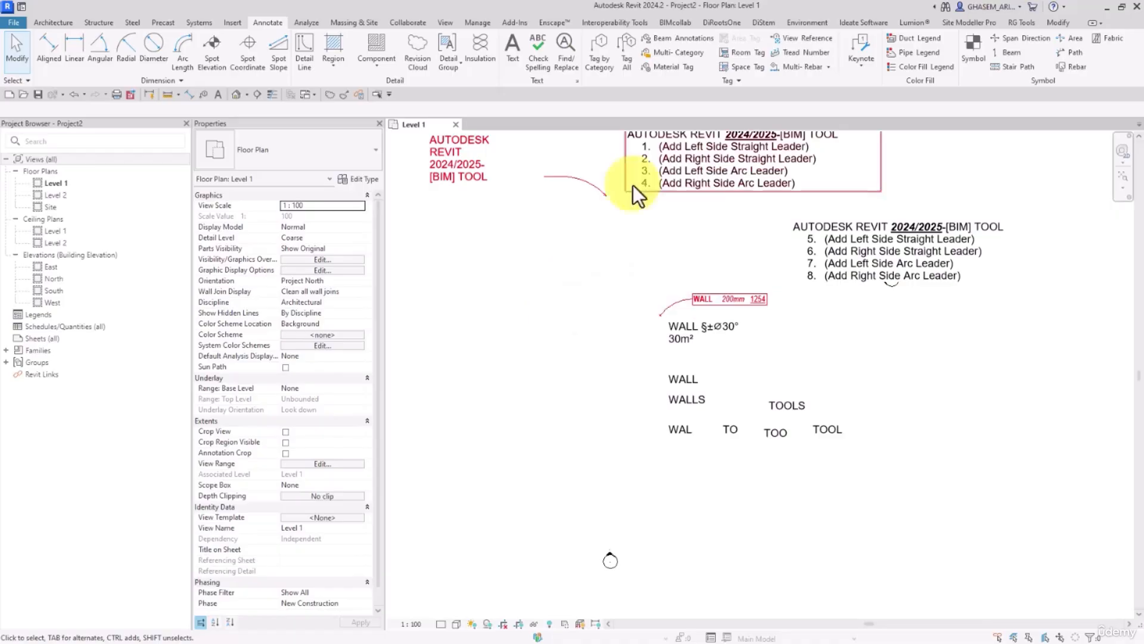
{"action": "left_click", "coordinate": [720, 177]}
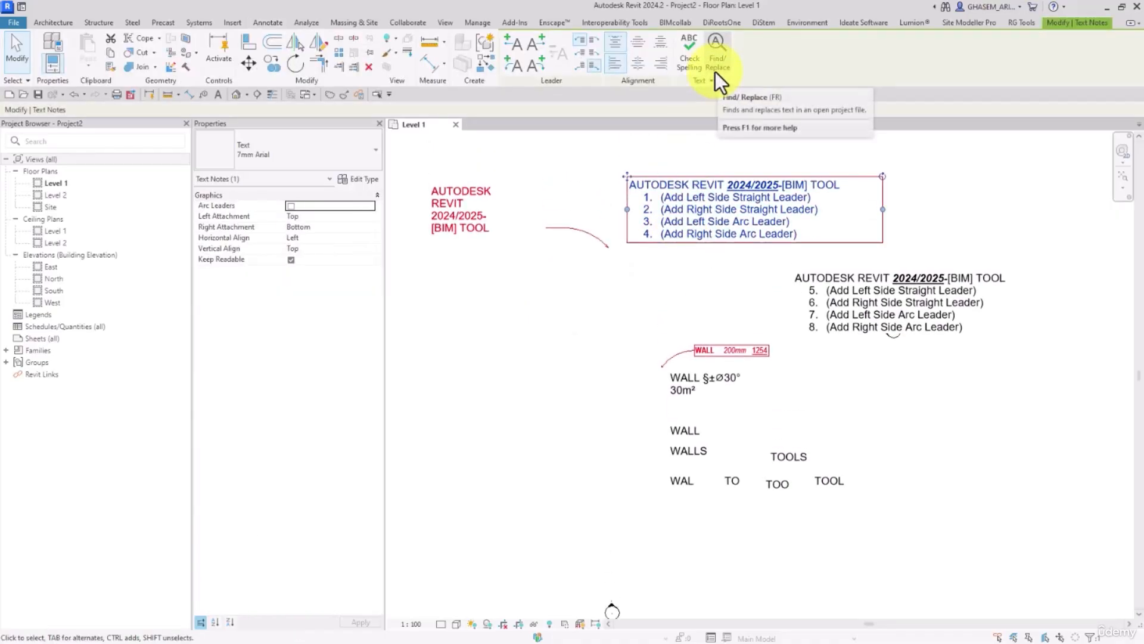
{"action": "left_click", "coordinate": [588, 341]}
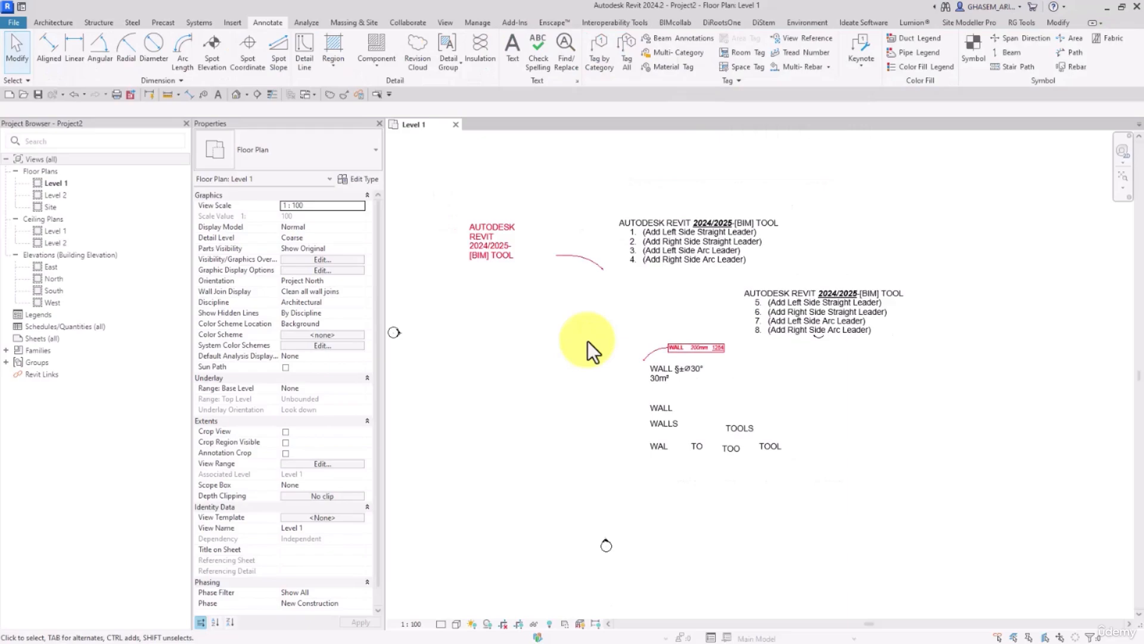
{"action": "scroll", "coordinate": [691, 249], "scroll_direction": "up", "scroll_amount": 1}
{"action": "left_click", "coordinate": [691, 249]}
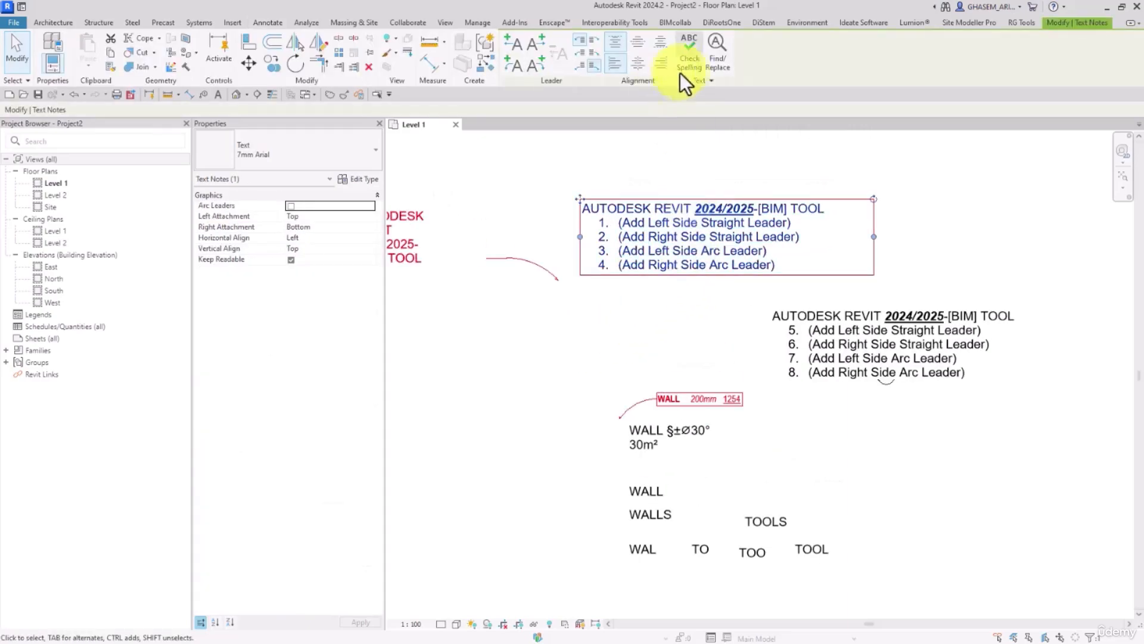
{"action": "left_click", "coordinate": [660, 164]}
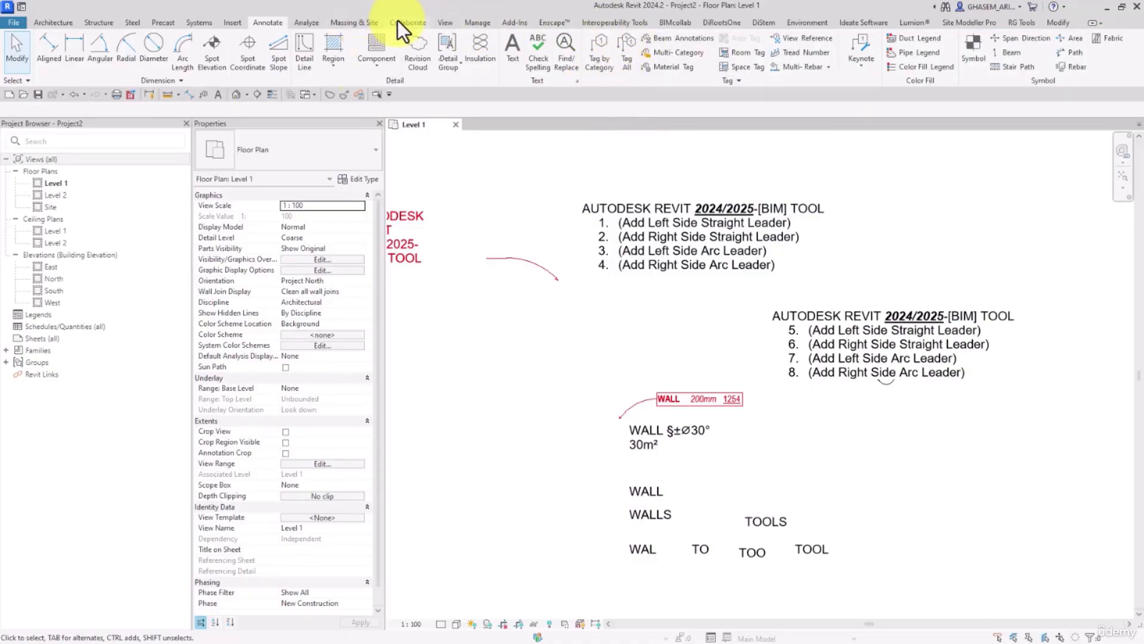
Save the project as Project2 in the folder New folder (2)
{"action": "left_click", "coordinate": [37, 95]}
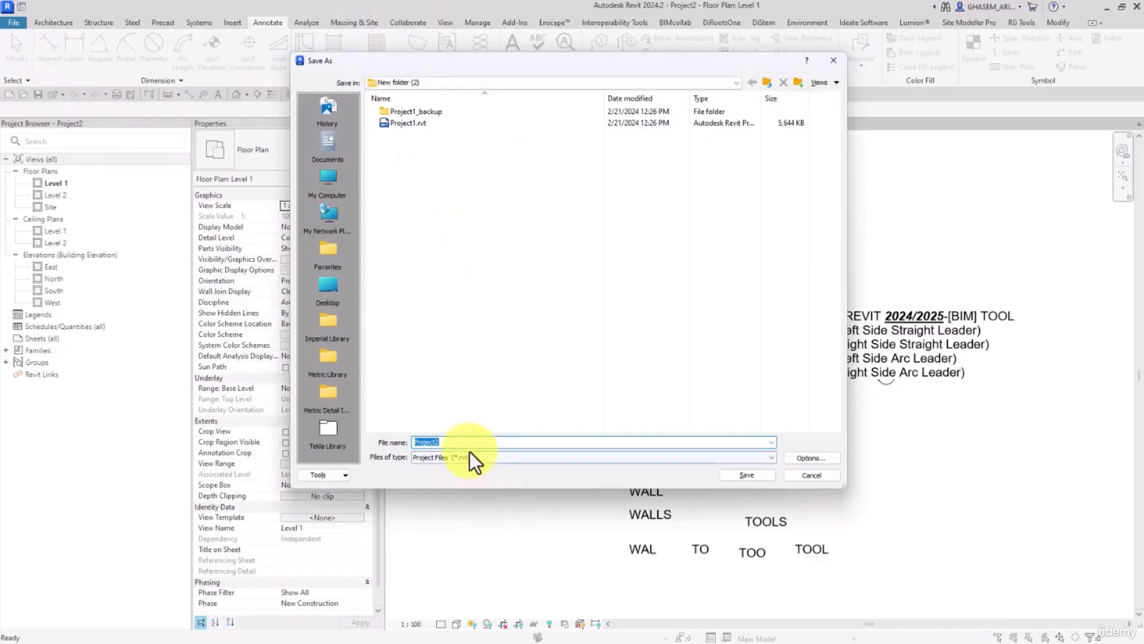
{"action": "left_click", "coordinate": [750, 479]}
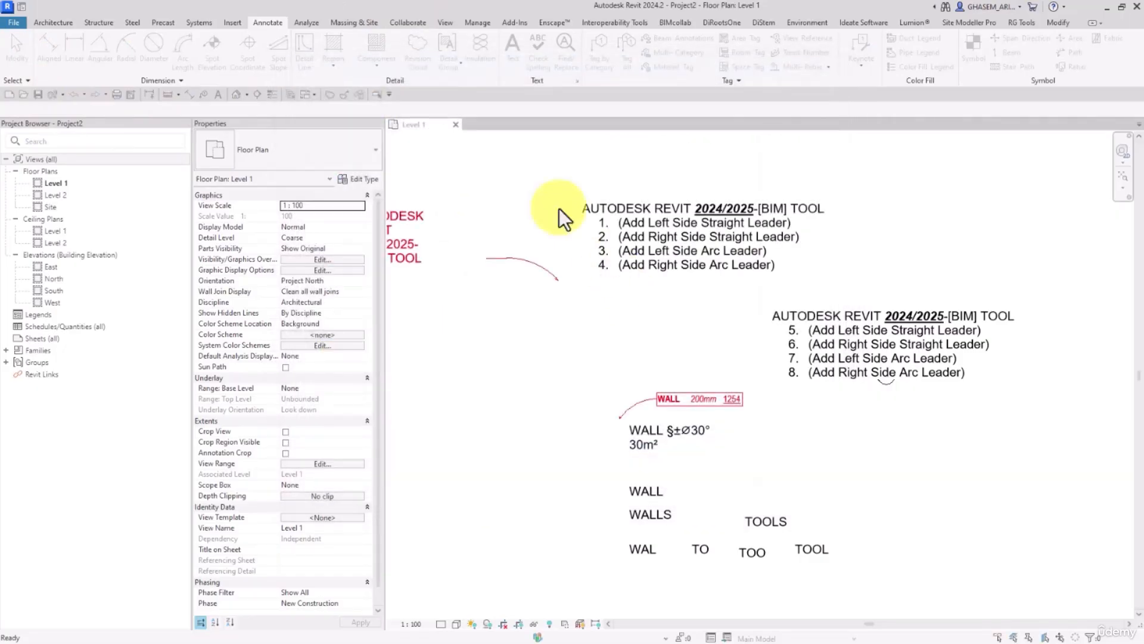
Enable worksharing with the worksets Shared Levels and Grids and Workset1, and save the project as the central model
{"action": "left_click", "coordinate": [408, 24]}
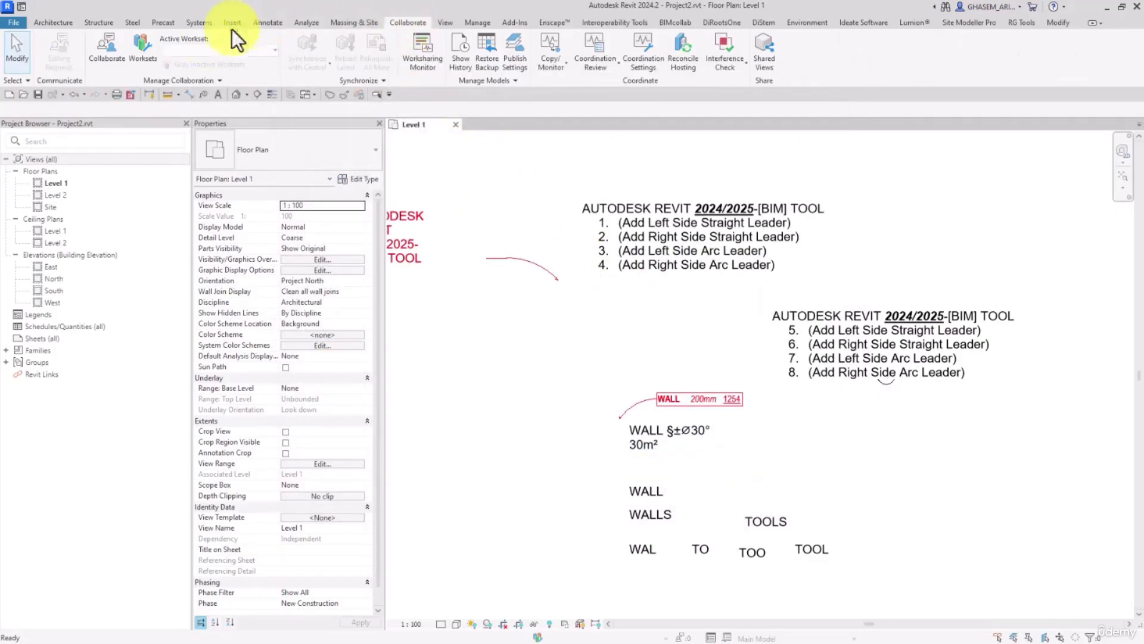
{"action": "left_click", "coordinate": [145, 45]}
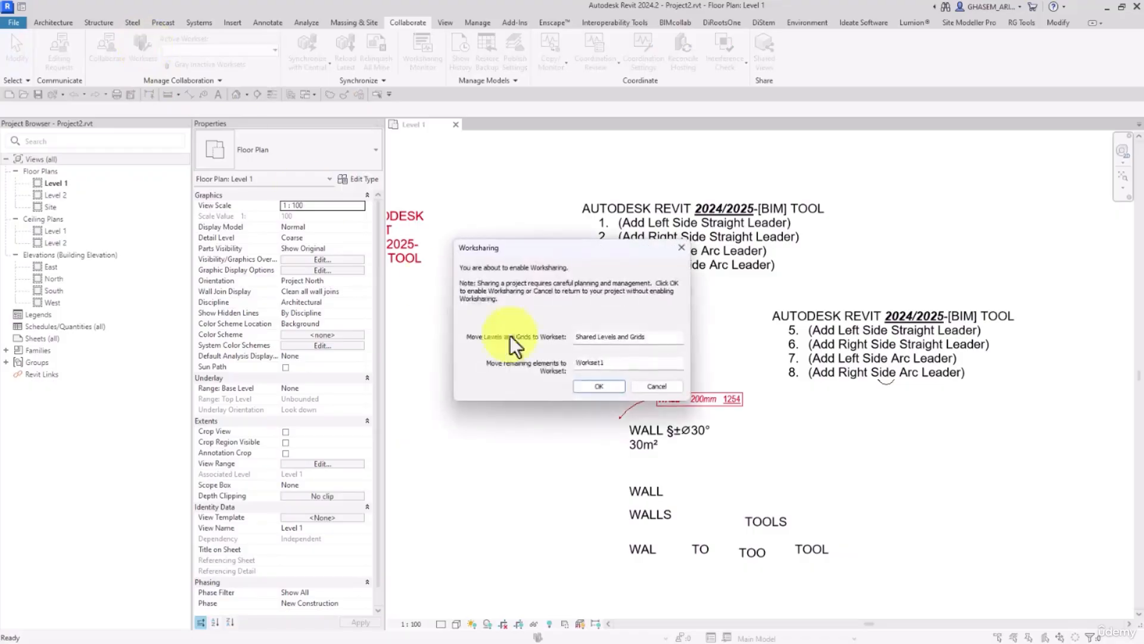
{"action": "left_click", "coordinate": [598, 386]}
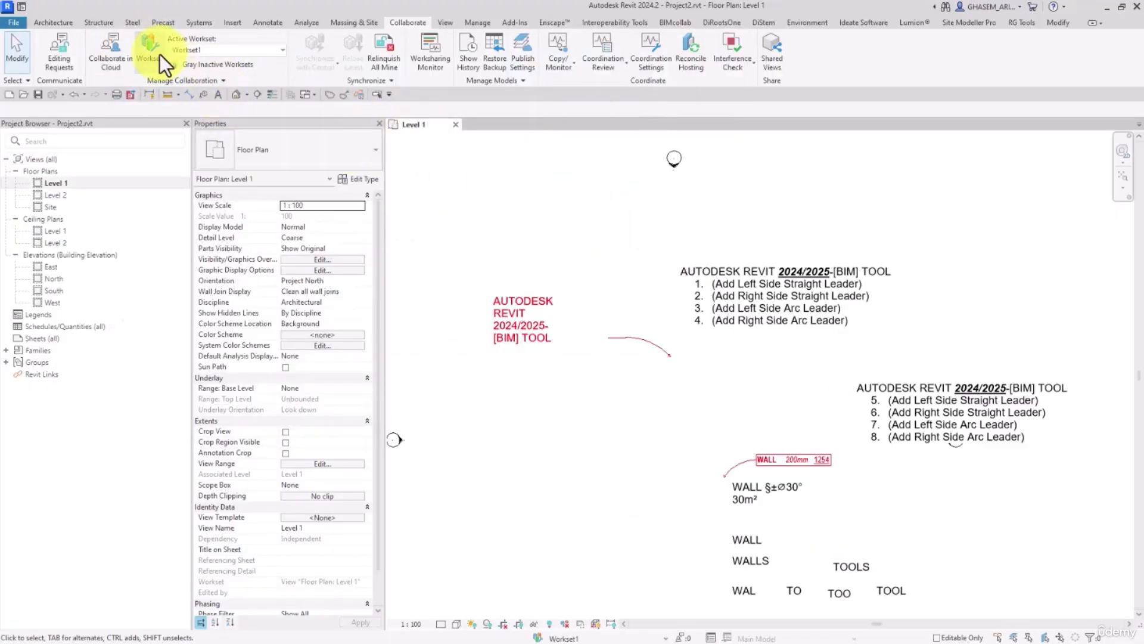
{"action": "left_click", "coordinate": [38, 95]}
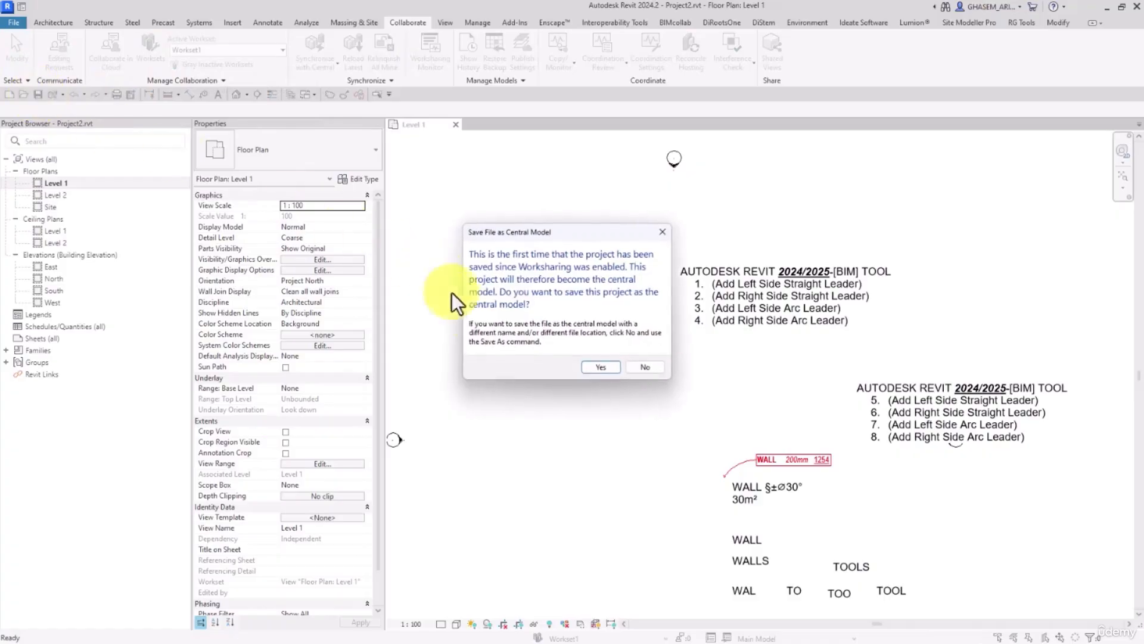
{"action": "left_click", "coordinate": [600, 365]}
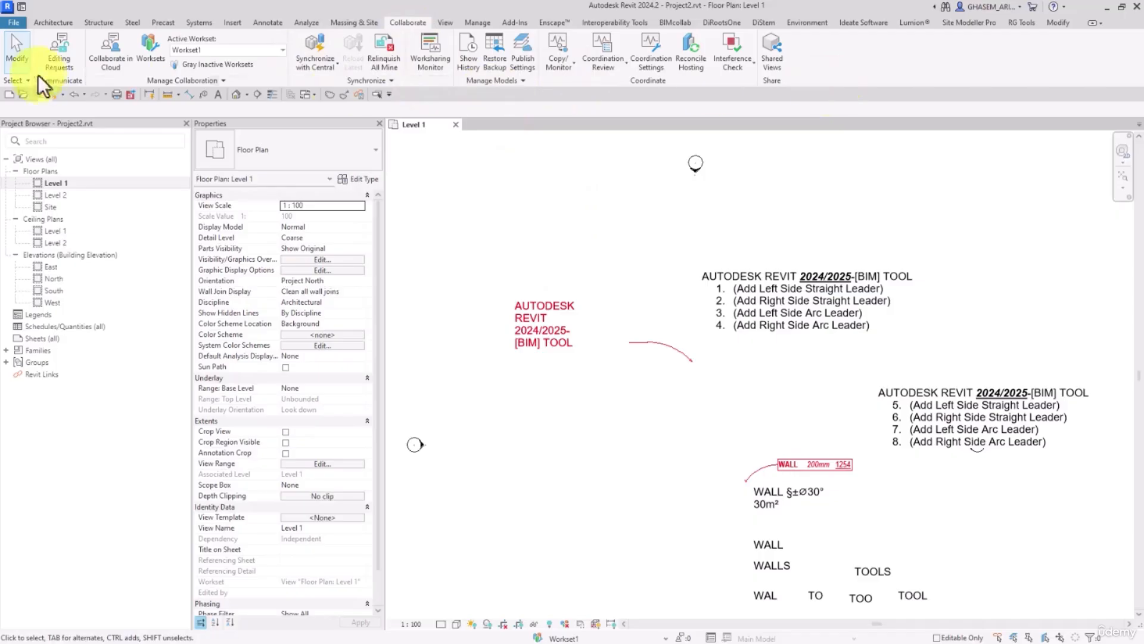
Select the note with items 1 to 4 and examine its workset and Edited by properties
{"action": "mouse_move", "coordinate": [649, 164]}
{"action": "middle_mouse_down"}
{"action": "mouse_move", "coordinate": [664, 184]}
{"action": "mouse_move", "coordinate": [642, 172]}
{"action": "middle_mouse_up"}
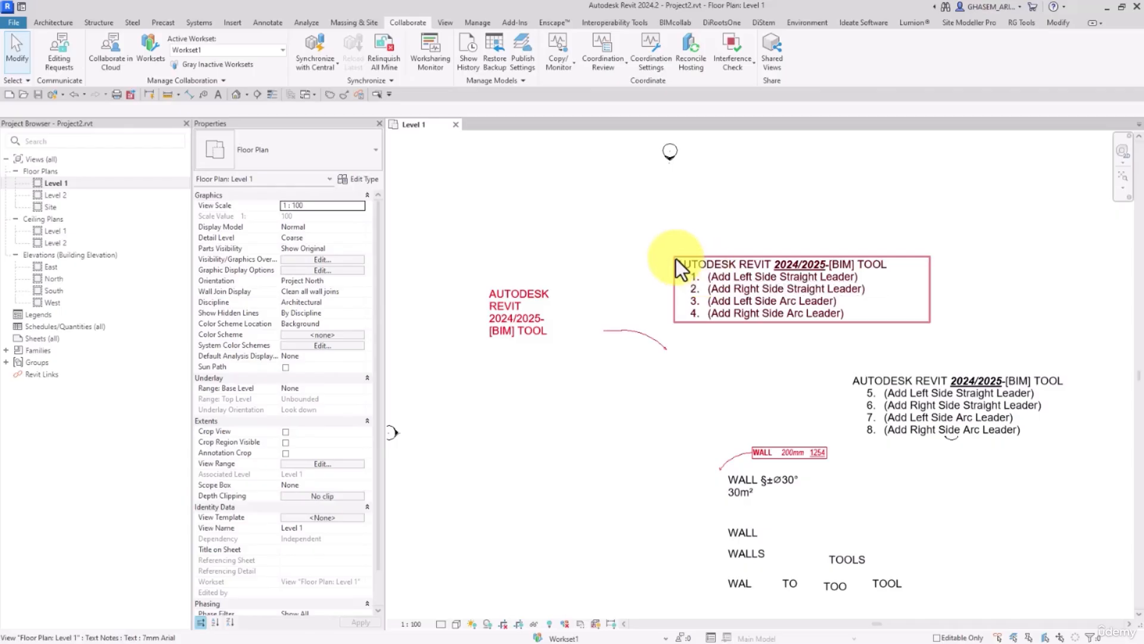
{"action": "left_click", "coordinate": [683, 258]}
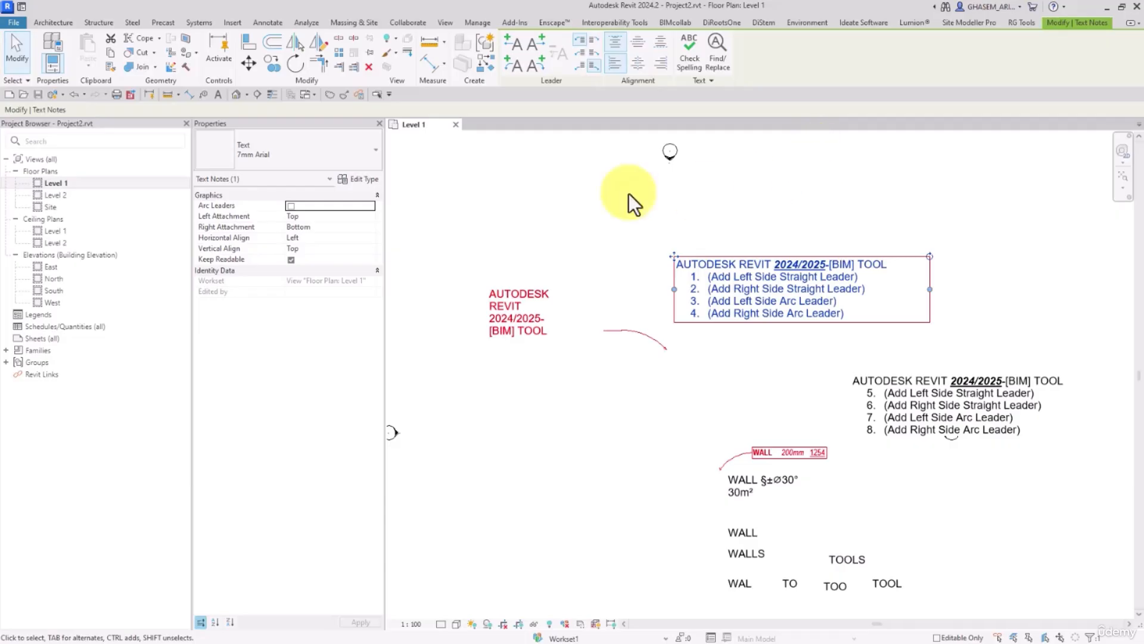
{"action": "left_click", "coordinate": [555, 213]}
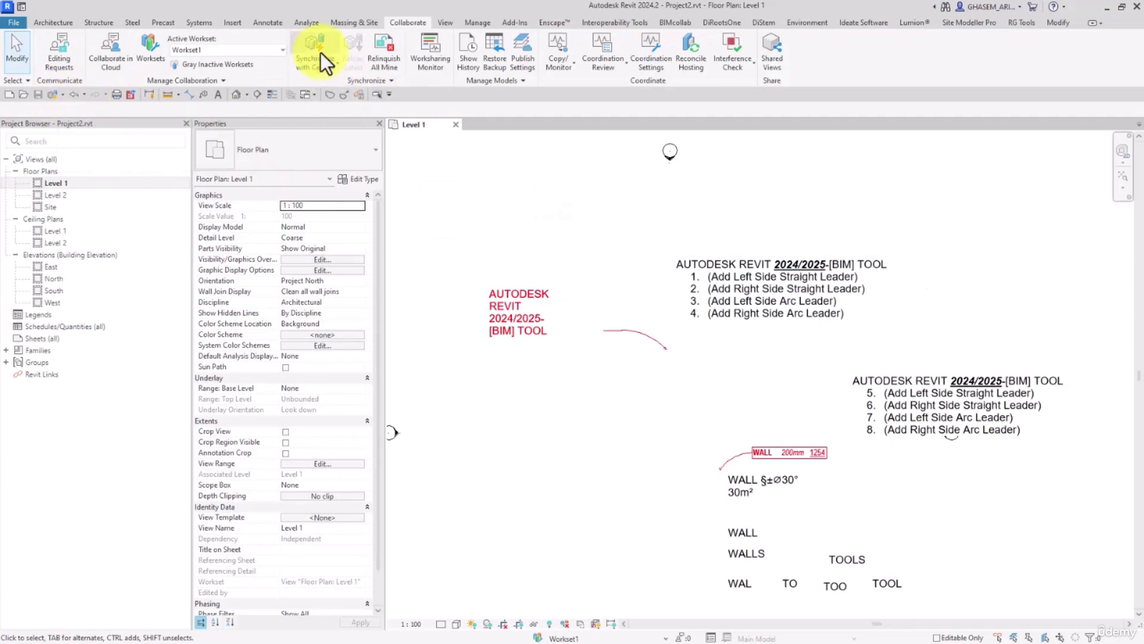
Check the spelling of the note with items 1 to 4 and continue through the remainder of the view
{"action": "left_click", "coordinate": [703, 275]}
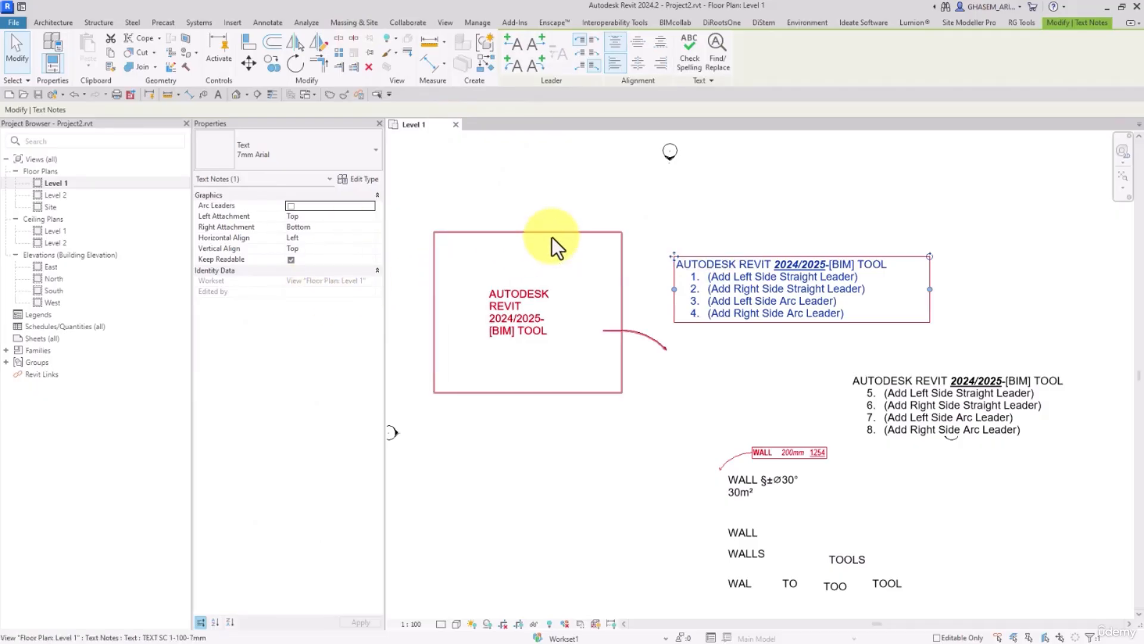
{"action": "middle_click_drag", "start_coordinate": [662, 200], "coordinate": [656, 207]}
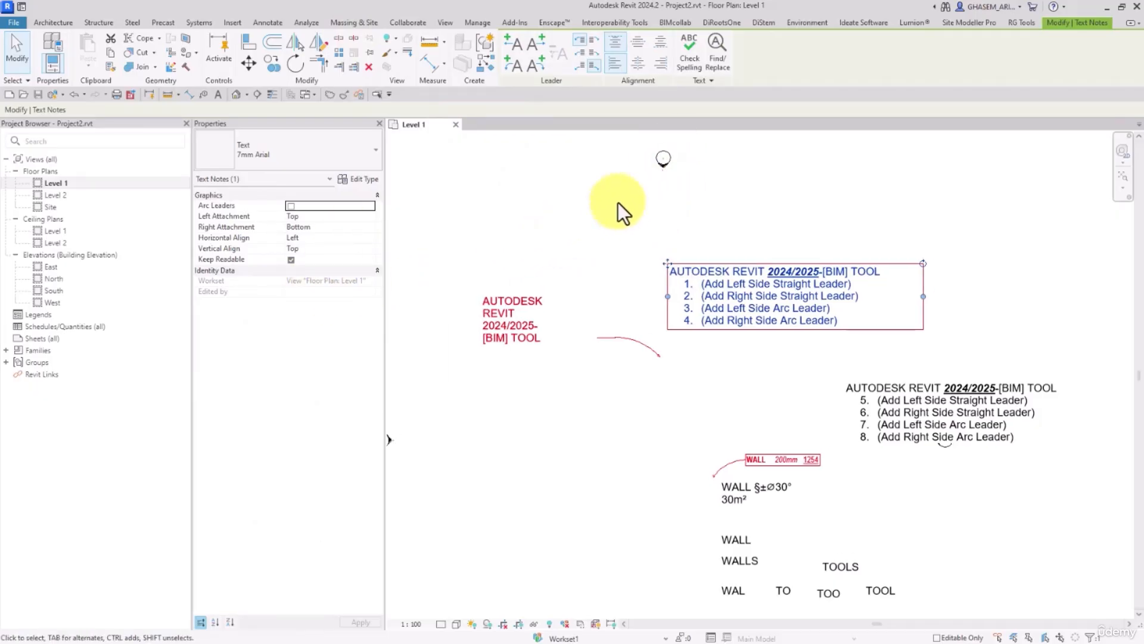
{"action": "left_click", "coordinate": [688, 65]}
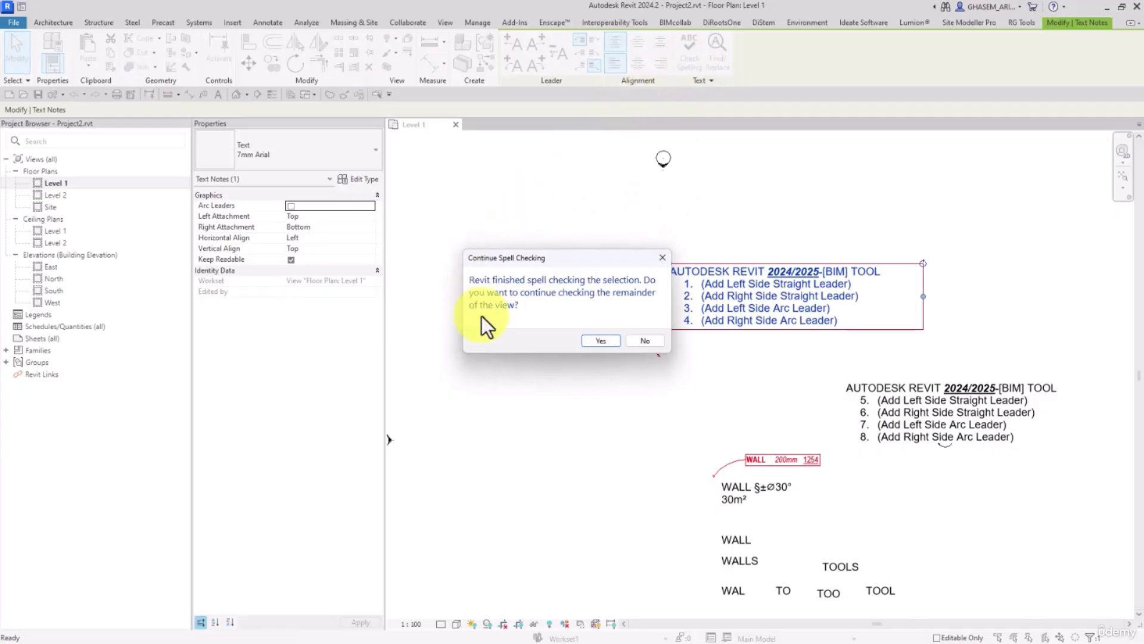
{"action": "left_click", "coordinate": [602, 341]}
{"action": "left_click", "coordinate": [547, 260]}
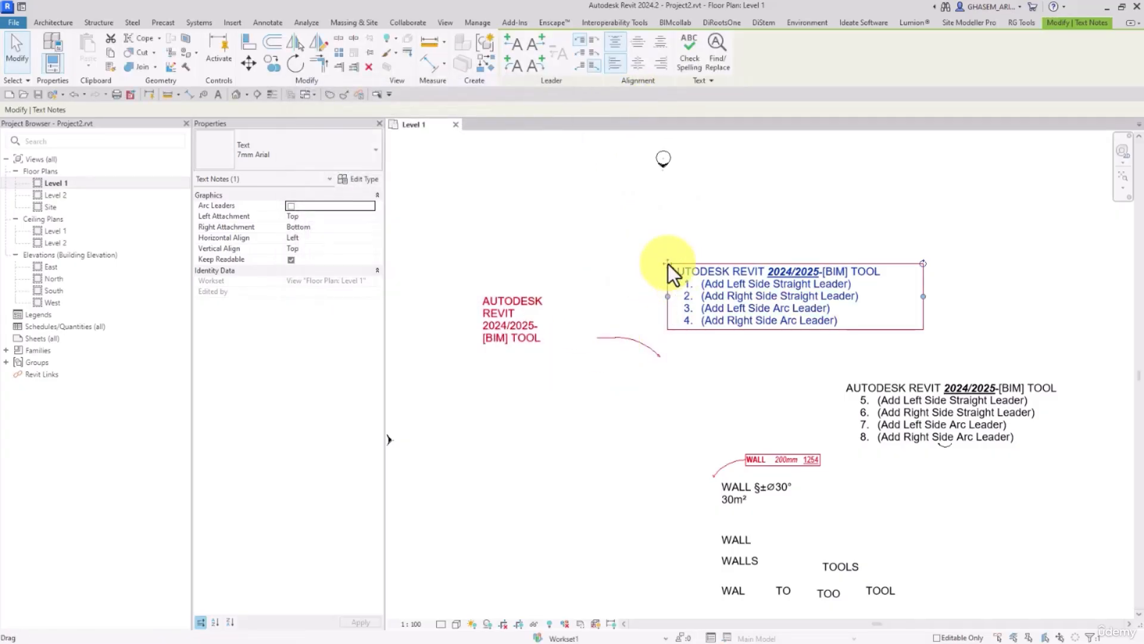
Make the selected note with items 1 to 4 editable using Make Elements Editable
{"action": "middle_click_drag", "start_coordinate": [667, 263], "coordinate": [652, 259]}
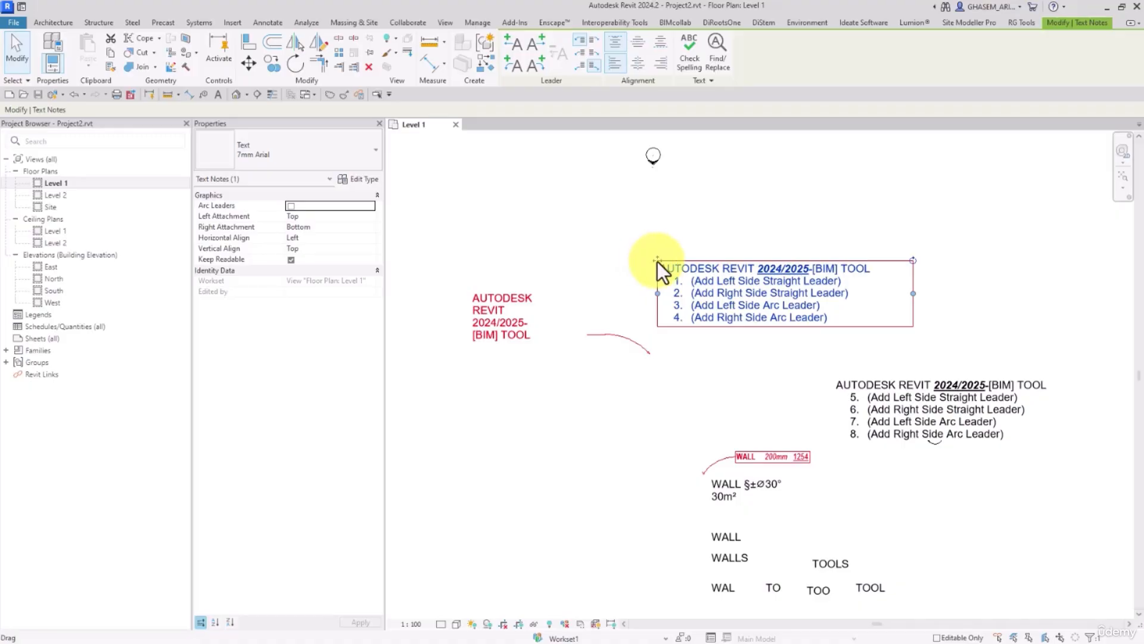
{"action": "right_click", "coordinate": [657, 262]}
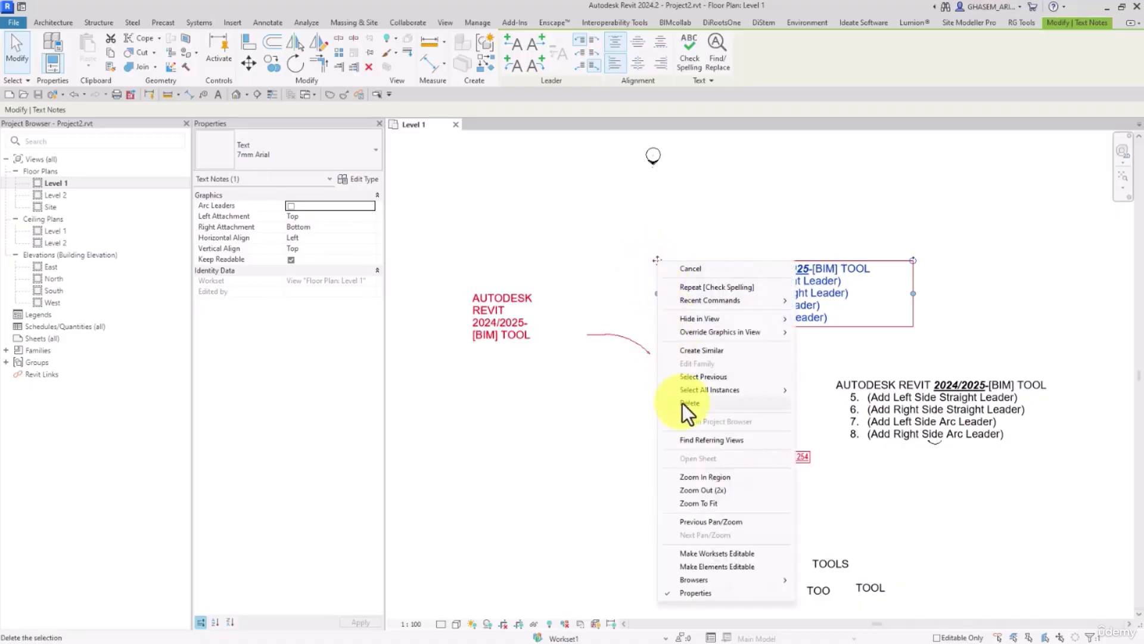
{"action": "left_click", "coordinate": [719, 567]}
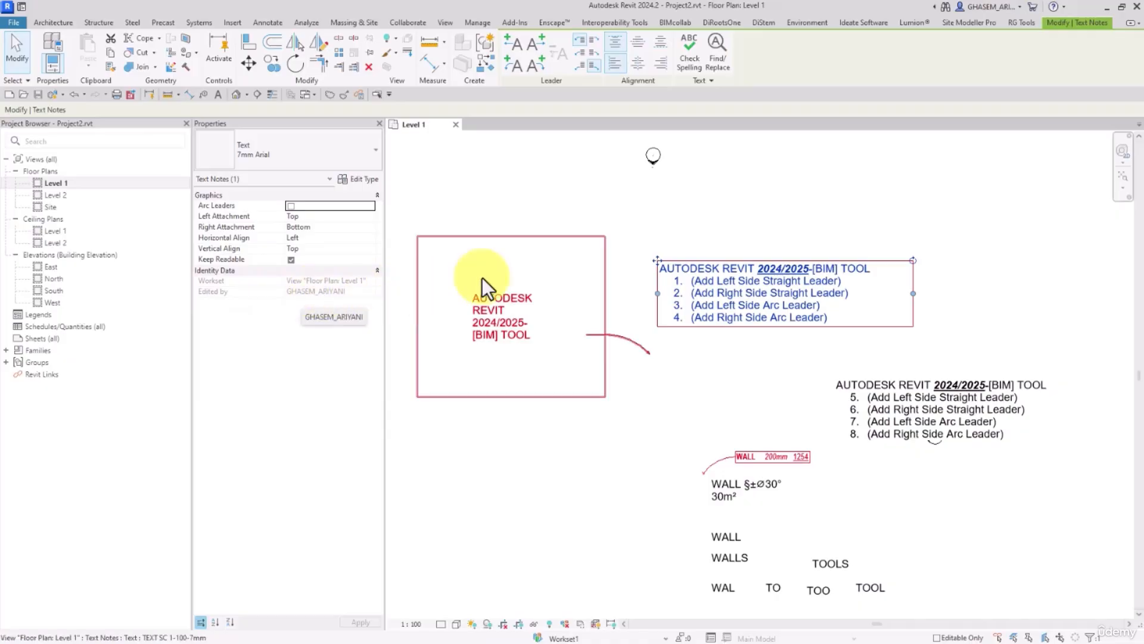
Run Check Spelling again on the editable note and the remainder of the view, and clear the selection
{"action": "left_click", "coordinate": [689, 50]}
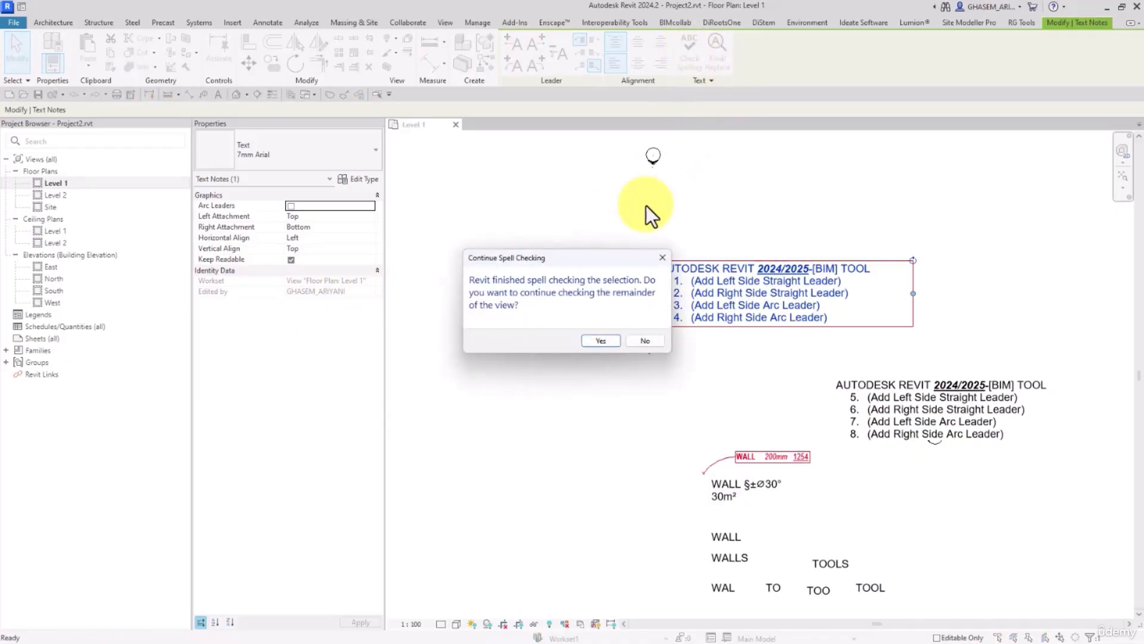
{"action": "left_click", "coordinate": [596, 340]}
{"action": "left_click", "coordinate": [546, 257]}
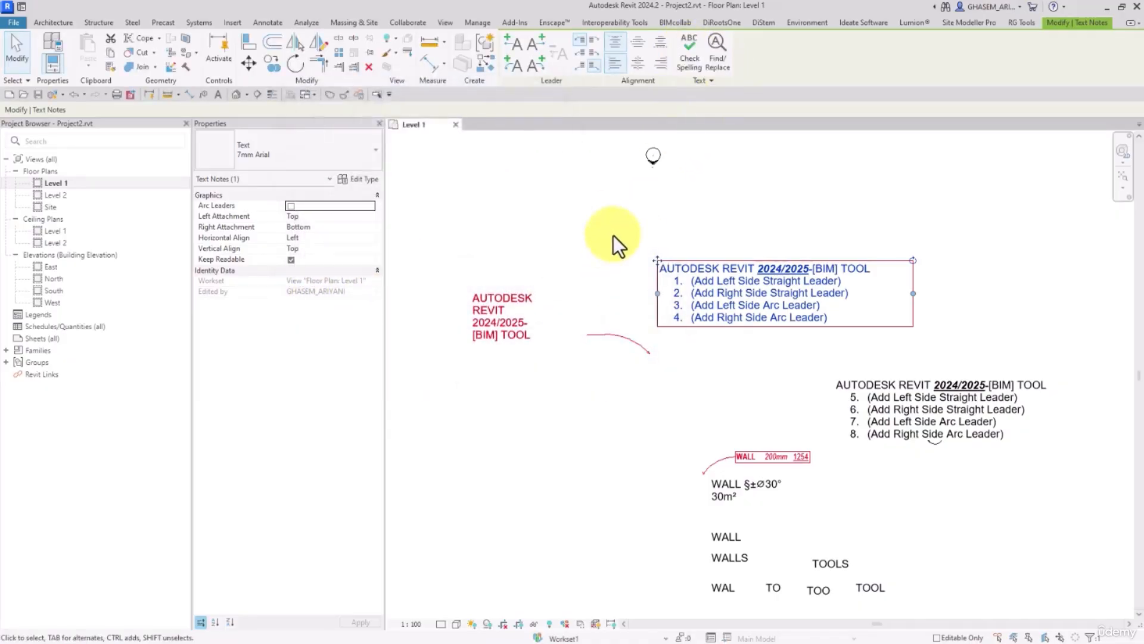
{"action": "left_click", "coordinate": [614, 233]}
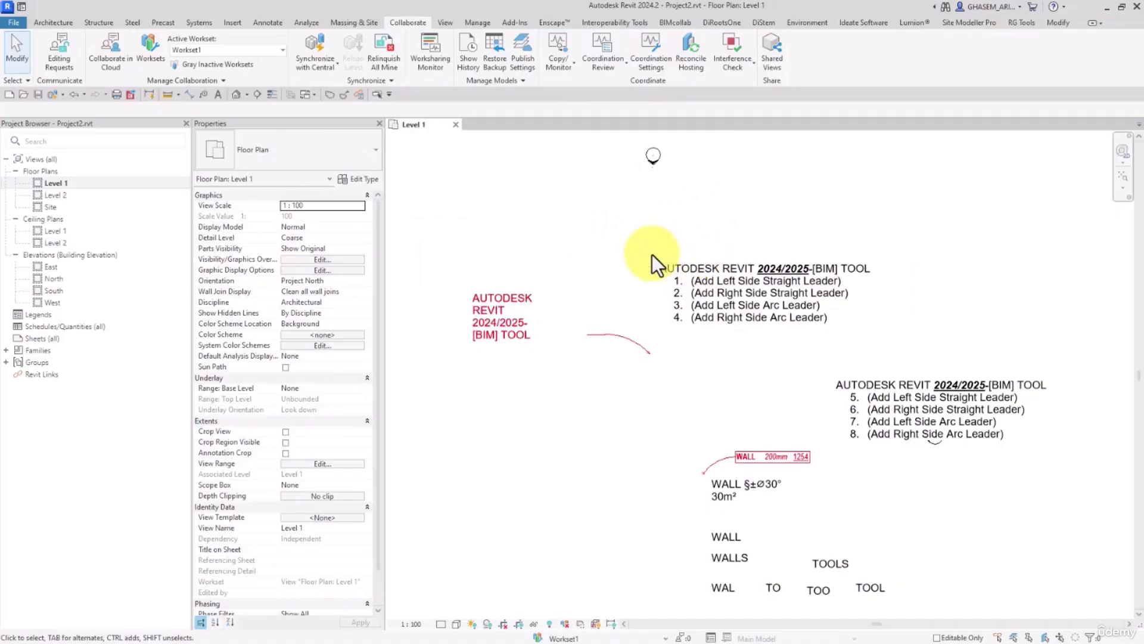
Open Find/Replace for the note with items 1 to 4 to view its current selection scope, and close it
{"action": "left_click", "coordinate": [691, 265]}
{"action": "left_click", "coordinate": [717, 54]}
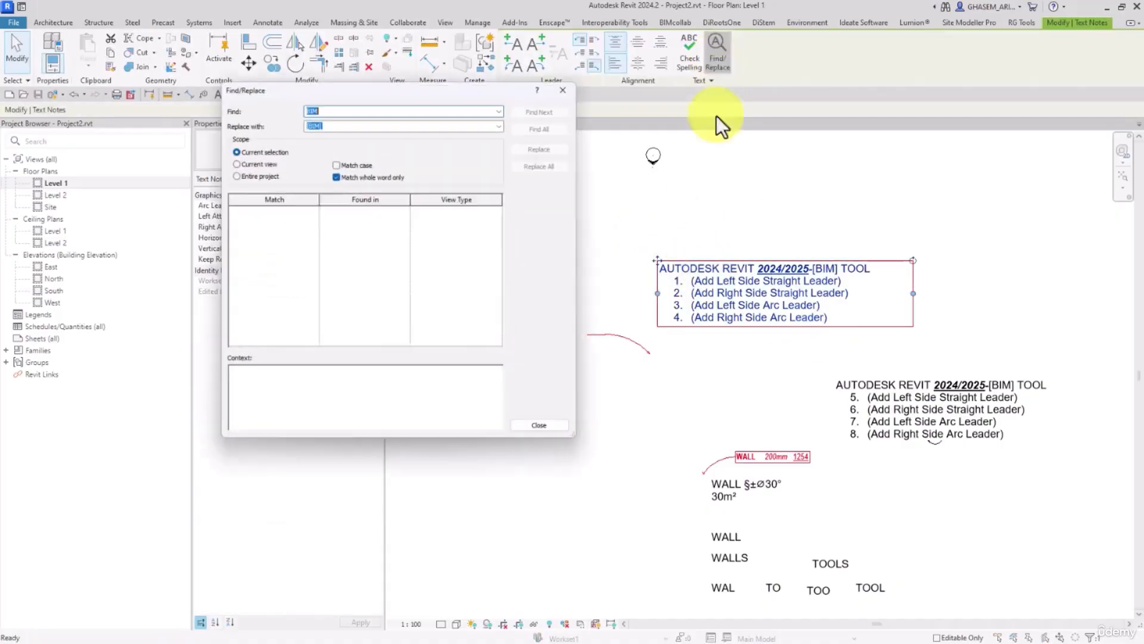
{"action": "left_click", "coordinate": [551, 425]}
{"action": "middle_click_drag", "start_coordinate": [806, 360], "coordinate": [740, 291]}
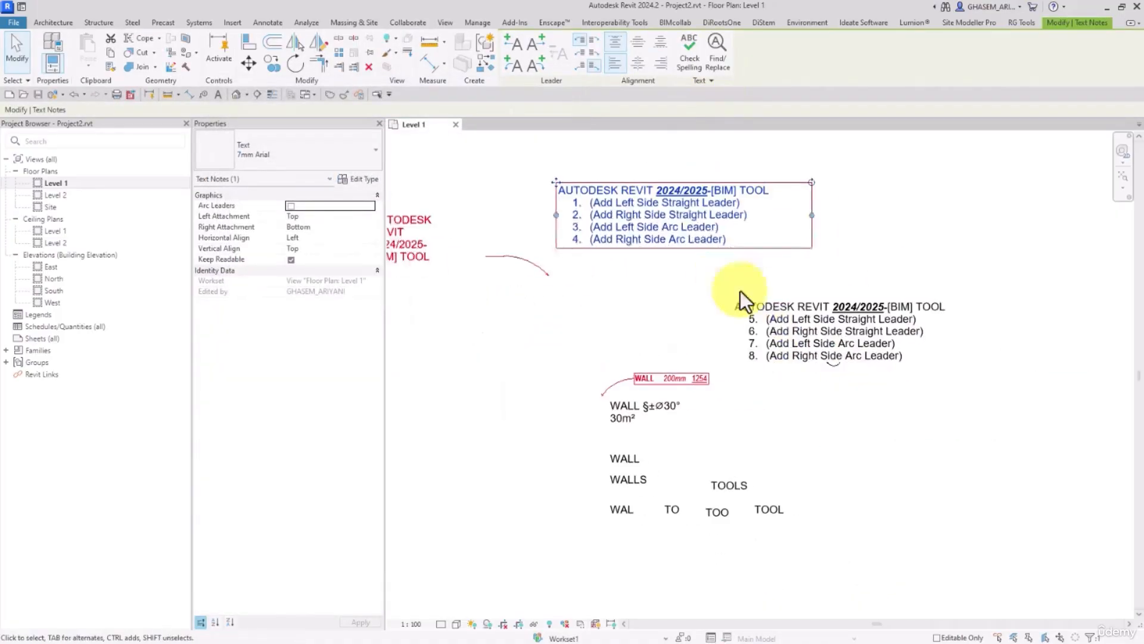
Make the text note with items 5 to 8 editable using Make Elements Editable
{"action": "left_click", "coordinate": [741, 294]}
{"action": "right_click", "coordinate": [737, 297]}
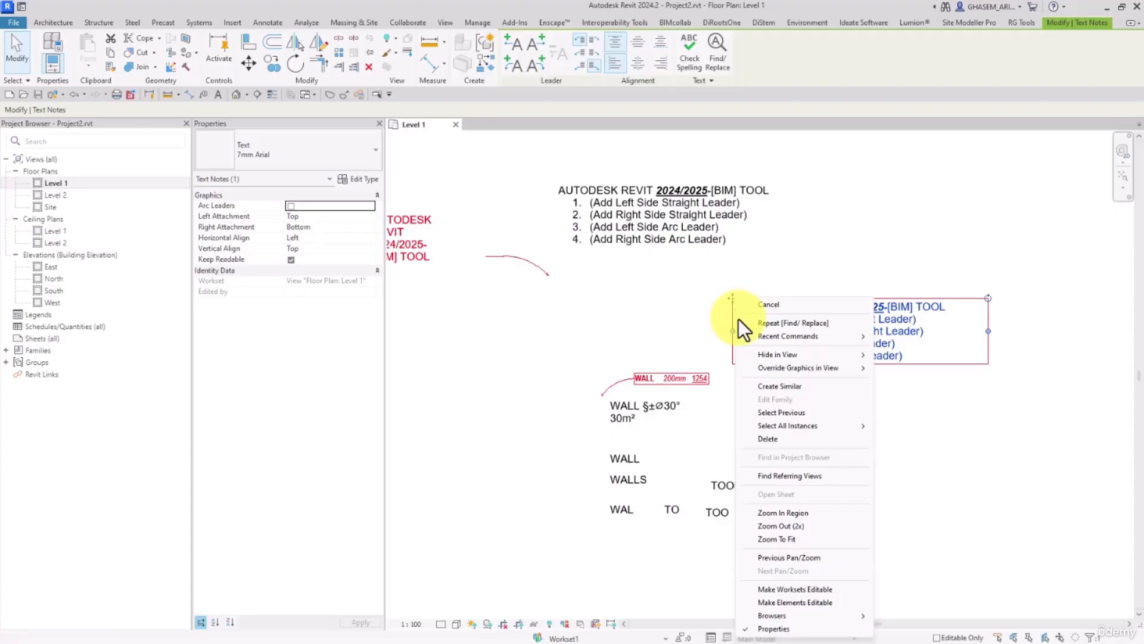
{"action": "left_click", "coordinate": [265, 329]}
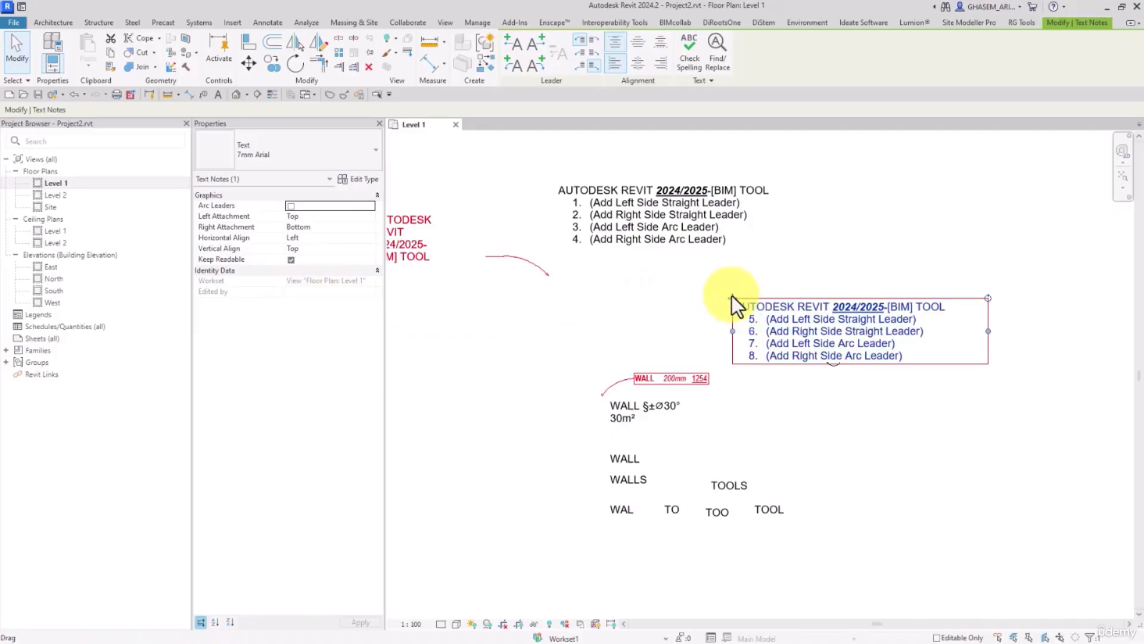
{"action": "right_click", "coordinate": [731, 297]}
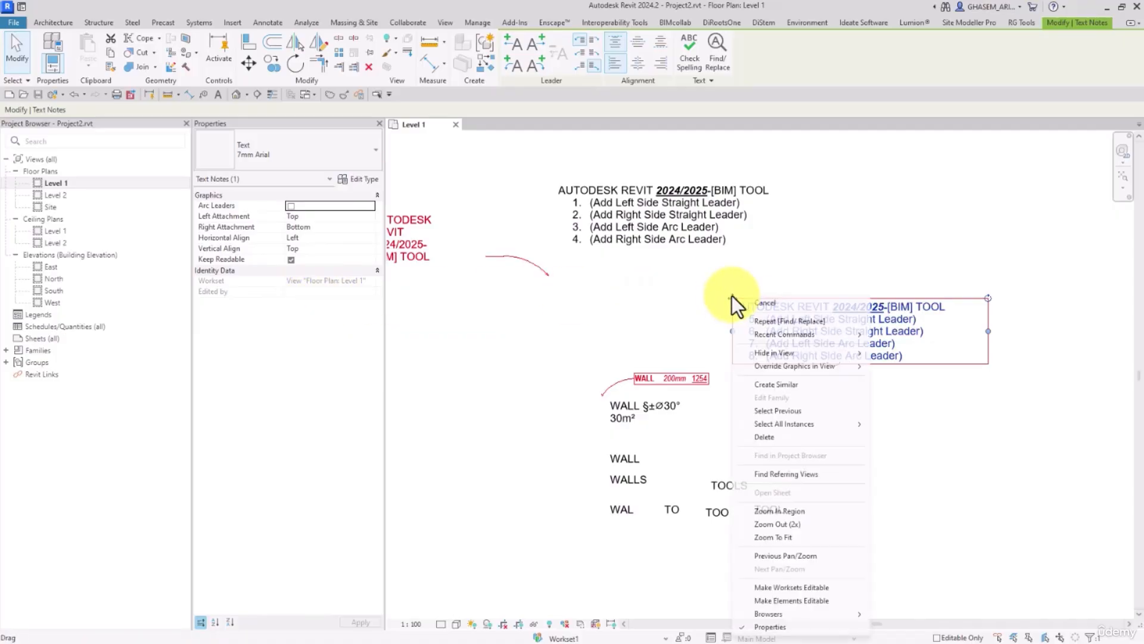
{"action": "left_click", "coordinate": [802, 600]}
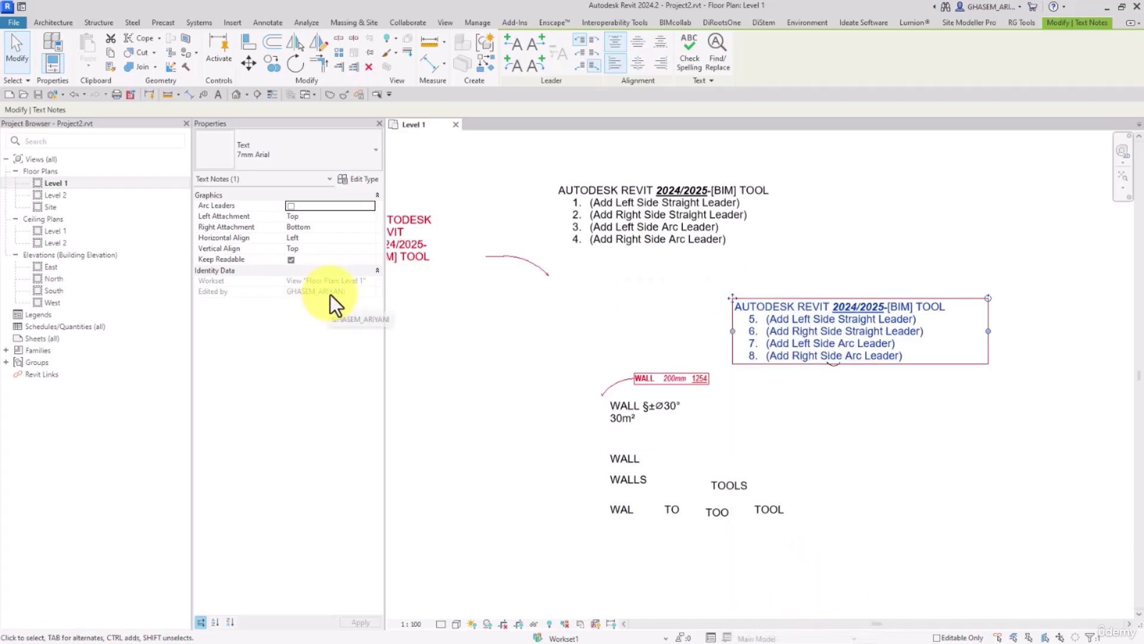
View the Find/Replace scope options for the note with items 5 to 8, close the dialog and clear the selection
{"action": "left_click", "coordinate": [716, 59]}
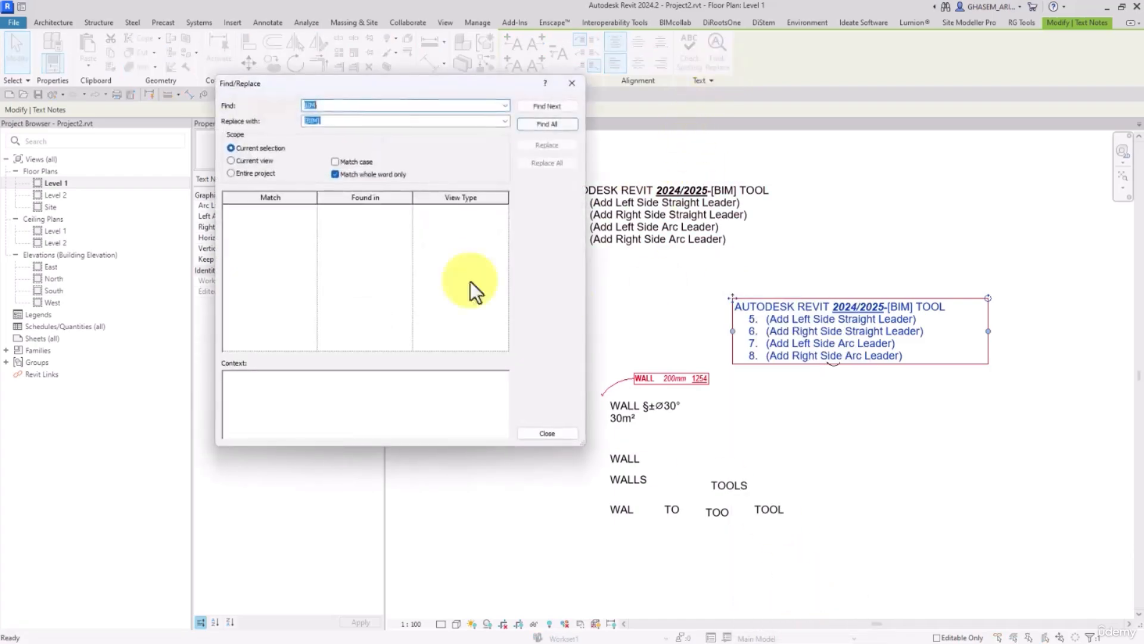
{"action": "left_click", "coordinate": [547, 434]}
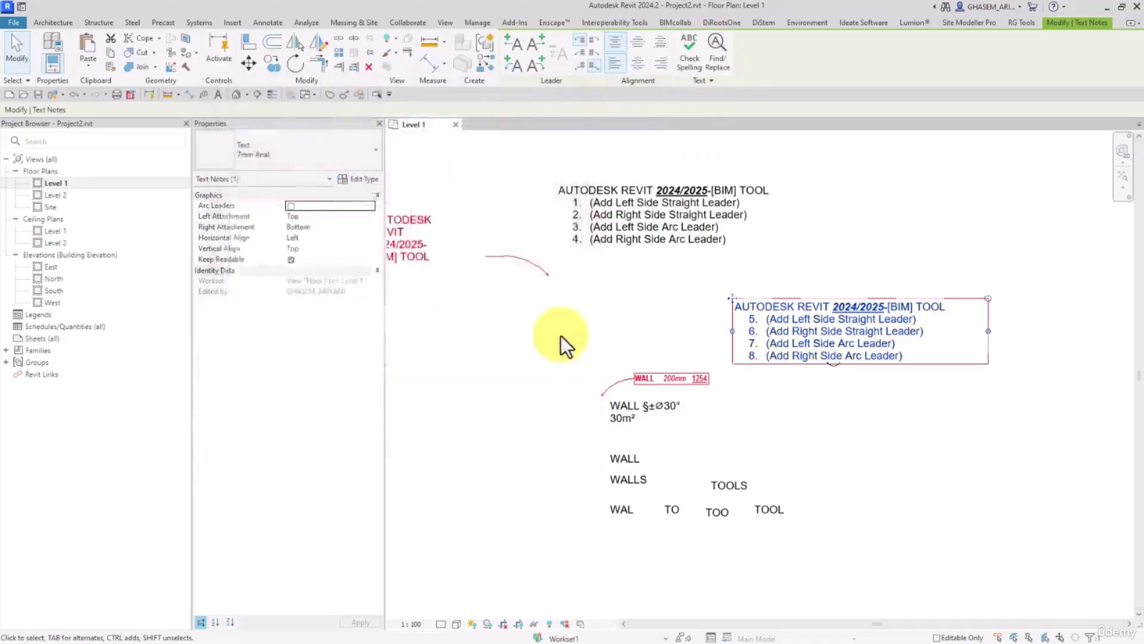
{"action": "left_click", "coordinate": [454, 337]}
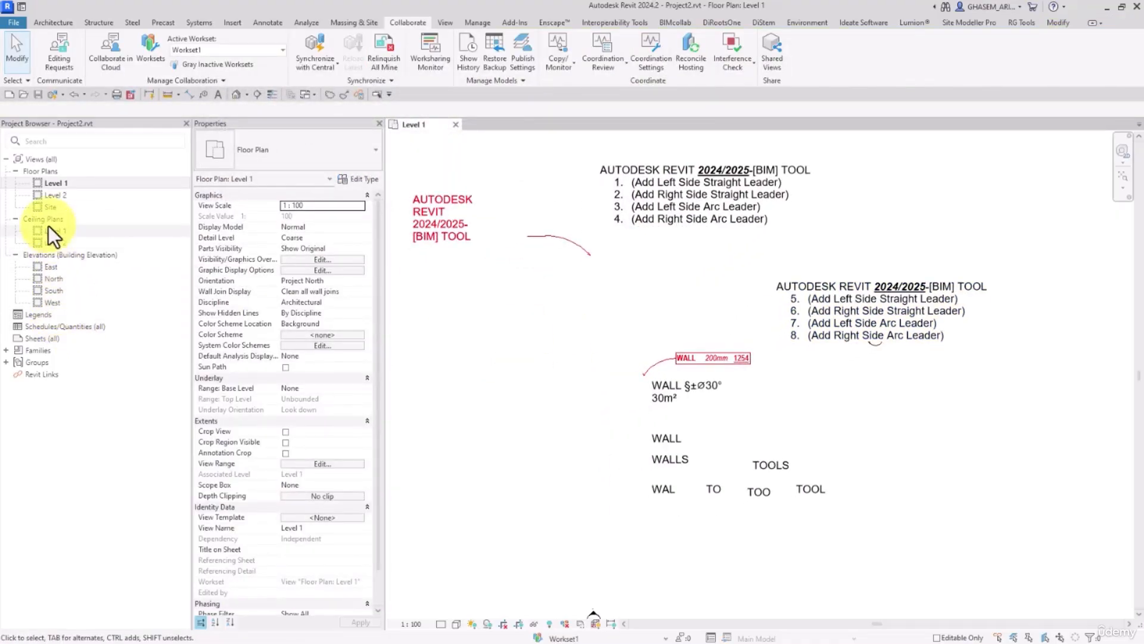
Duplicate the Level 1 floor plan view without detailing and view the workset options of the copy
{"action": "right_click", "coordinate": [59, 184]}
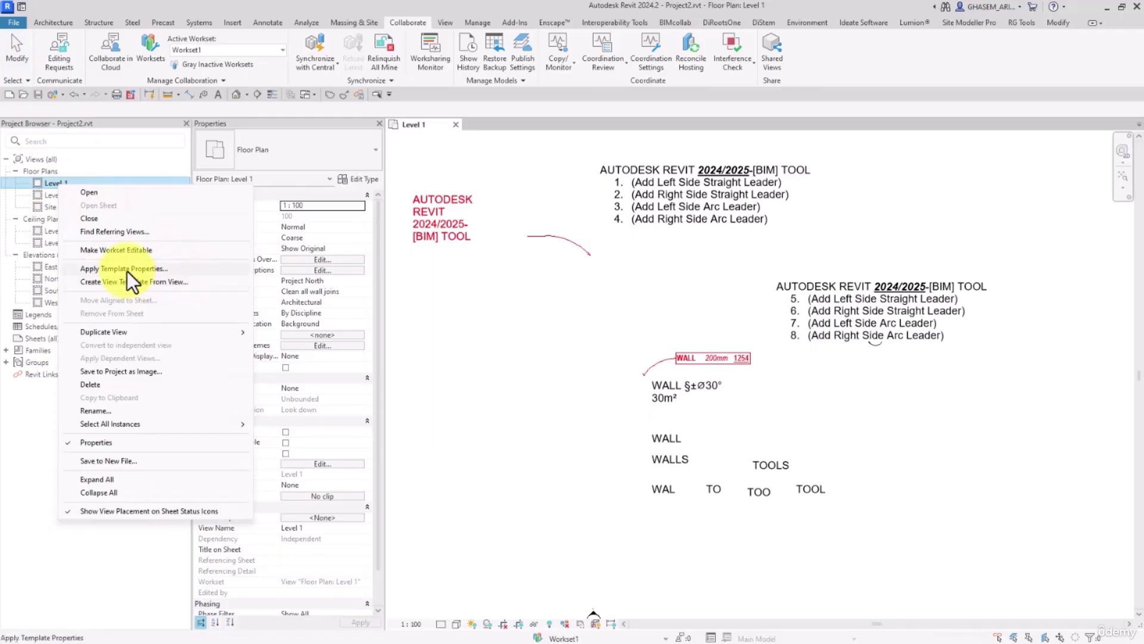
{"action": "mouse_move", "coordinate": [121, 331]}
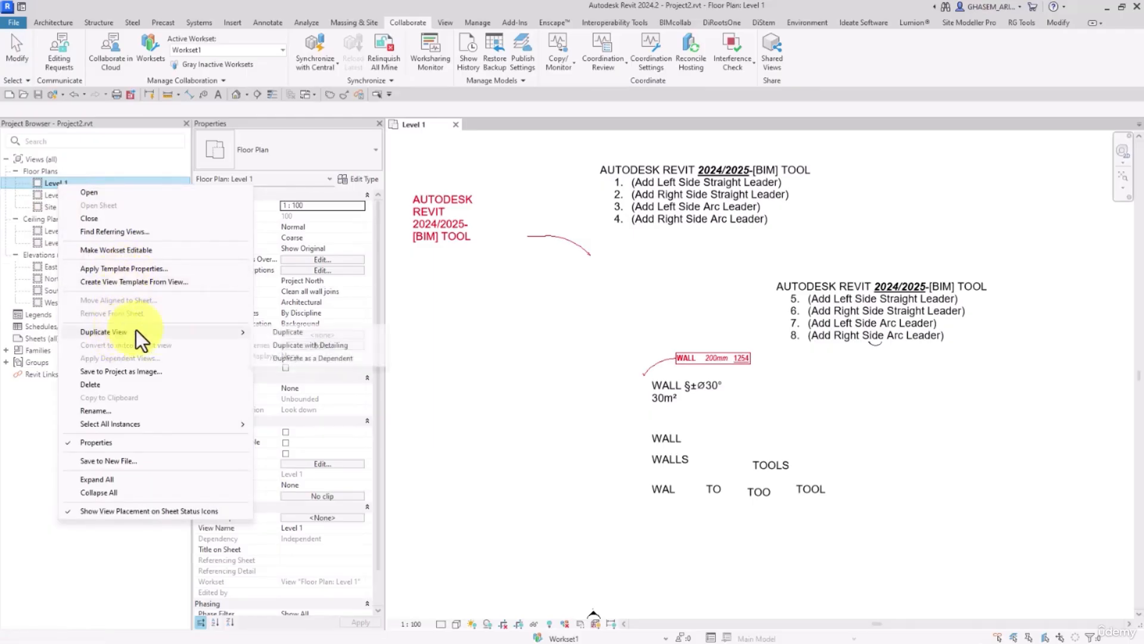
{"action": "left_click", "coordinate": [295, 337]}
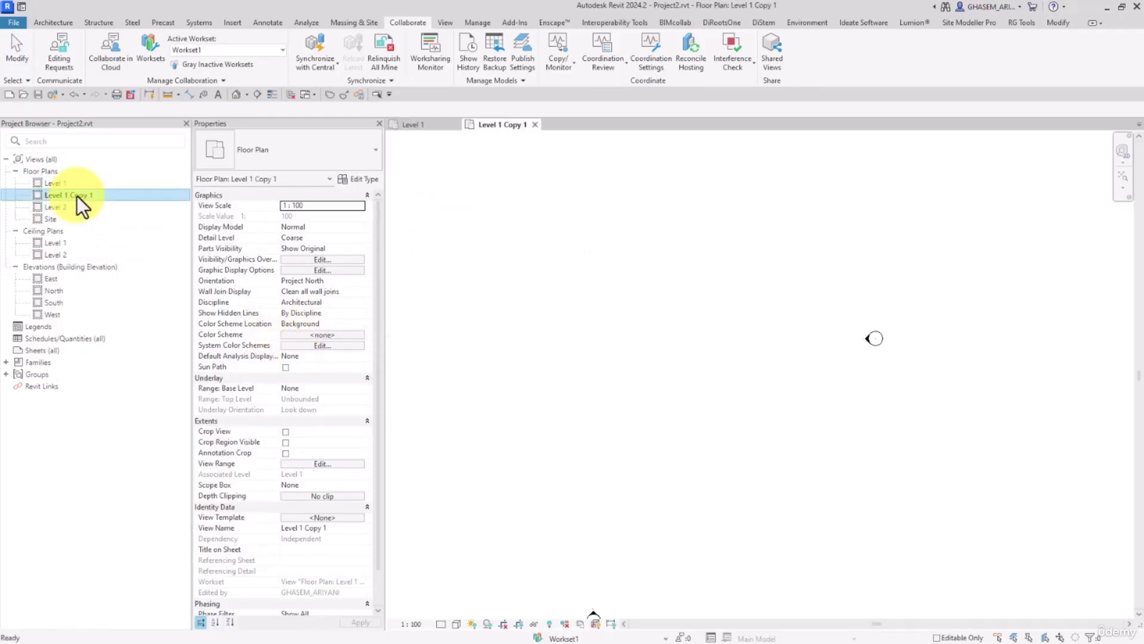
{"action": "right_click", "coordinate": [76, 195]}
{"action": "left_click", "coordinate": [567, 328]}
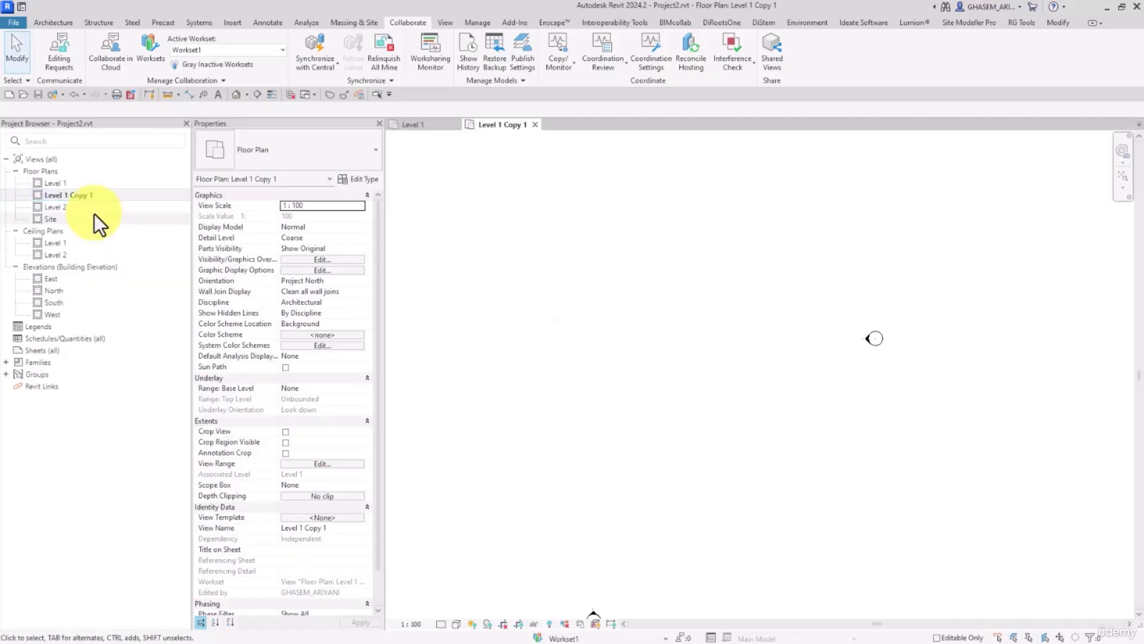
Create the new sheet A101 with the Autodesk title block
{"action": "right_click", "coordinate": [41, 350]}
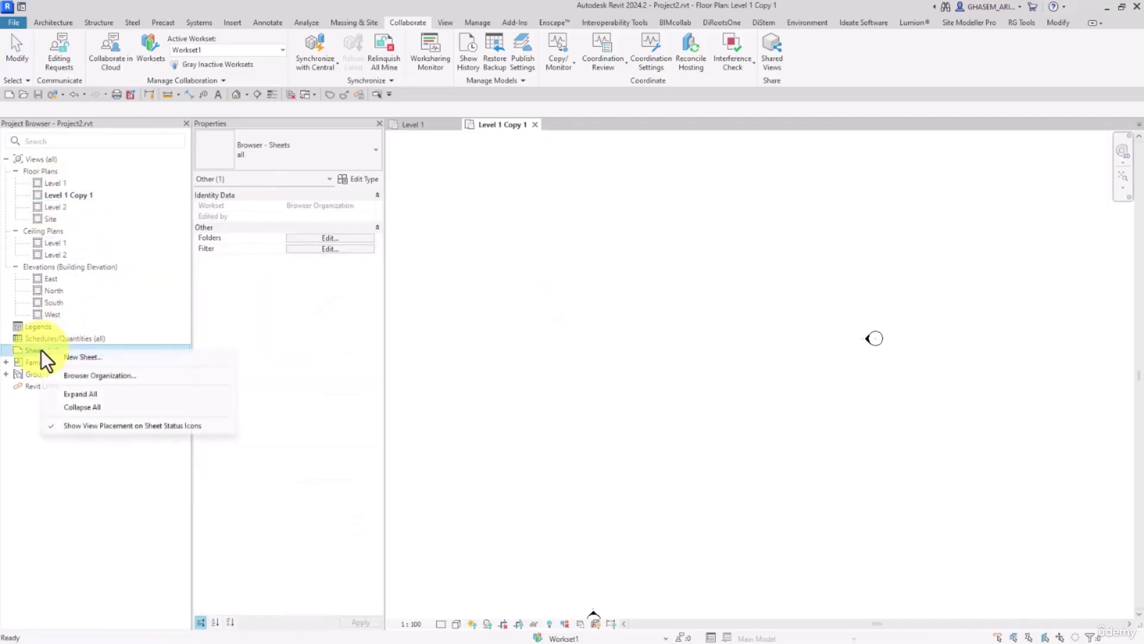
{"action": "left_click", "coordinate": [90, 356]}
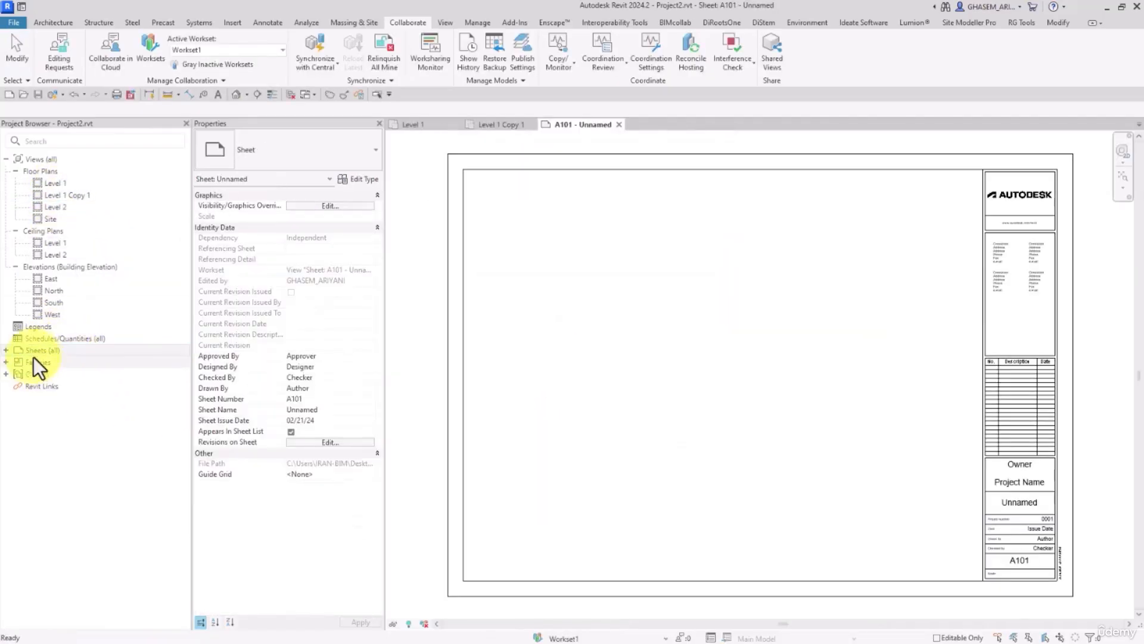
{"action": "right_click", "coordinate": [36, 355]}
{"action": "left_click", "coordinate": [519, 332]}
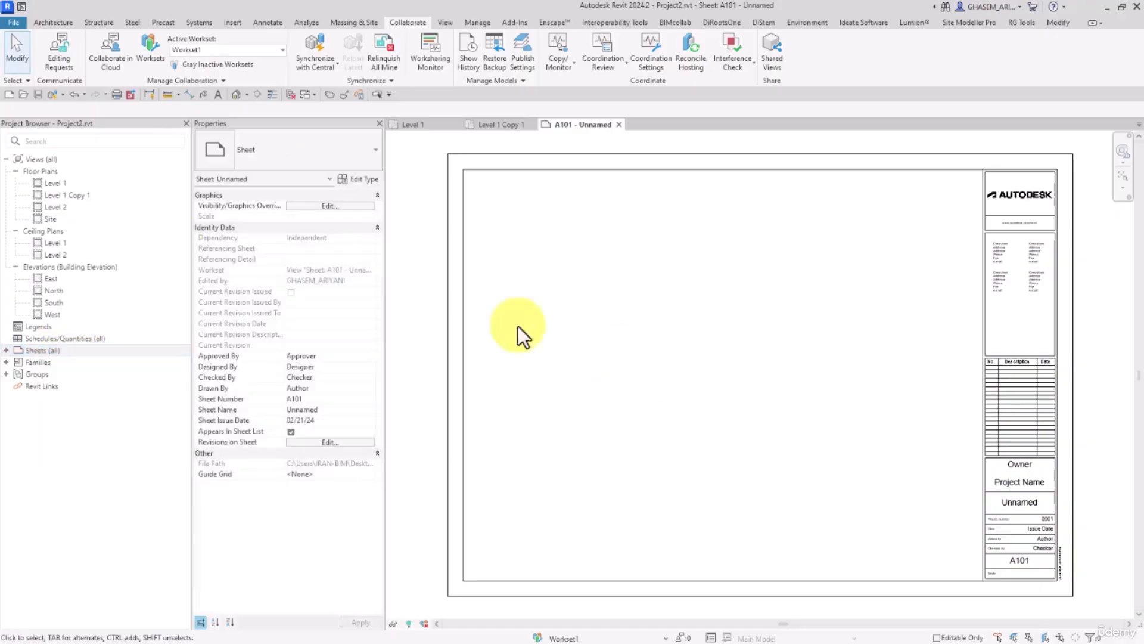
Compare the availability of Make Workset Editable for the Level 1 and Level 1 Copy 1 floor plans, ending in Level 1
{"action": "double_click", "coordinate": [55, 185]}
{"action": "right_click", "coordinate": [57, 184]}
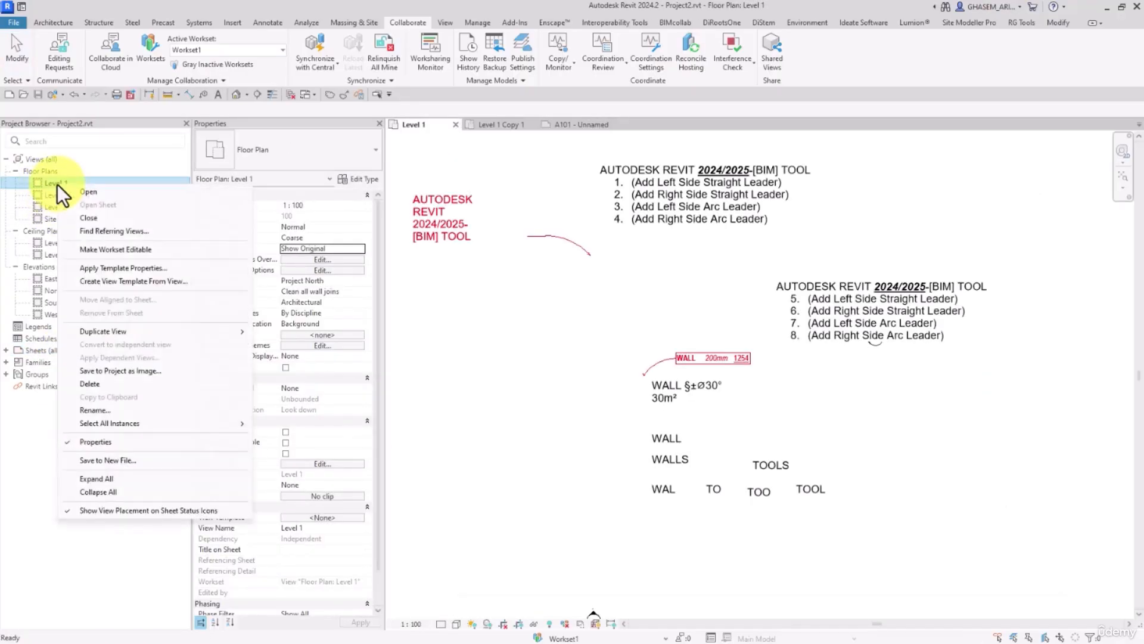
{"action": "key", "text": "Escape"}
{"action": "double_click", "coordinate": [57, 197]}
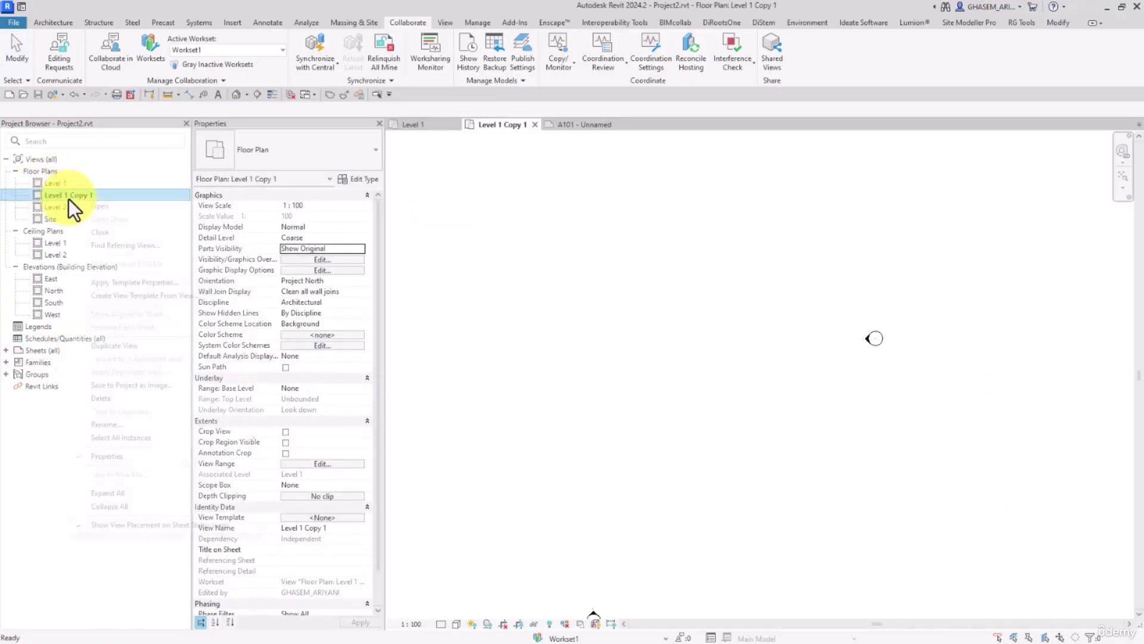
{"action": "right_click", "coordinate": [69, 197]}
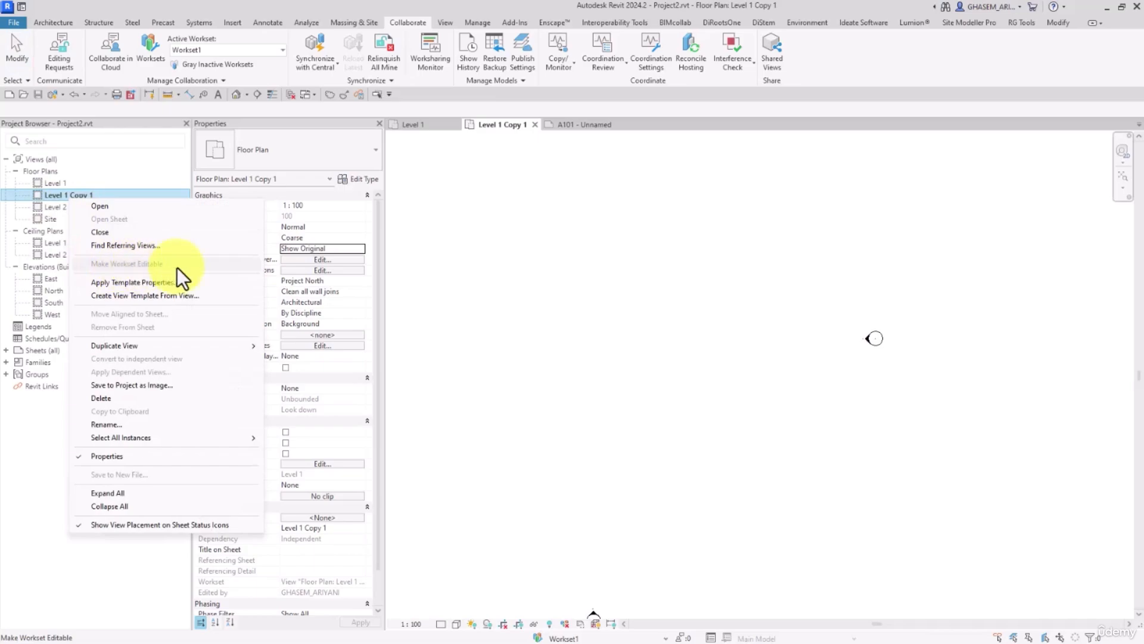
{"action": "double_click", "coordinate": [51, 183]}
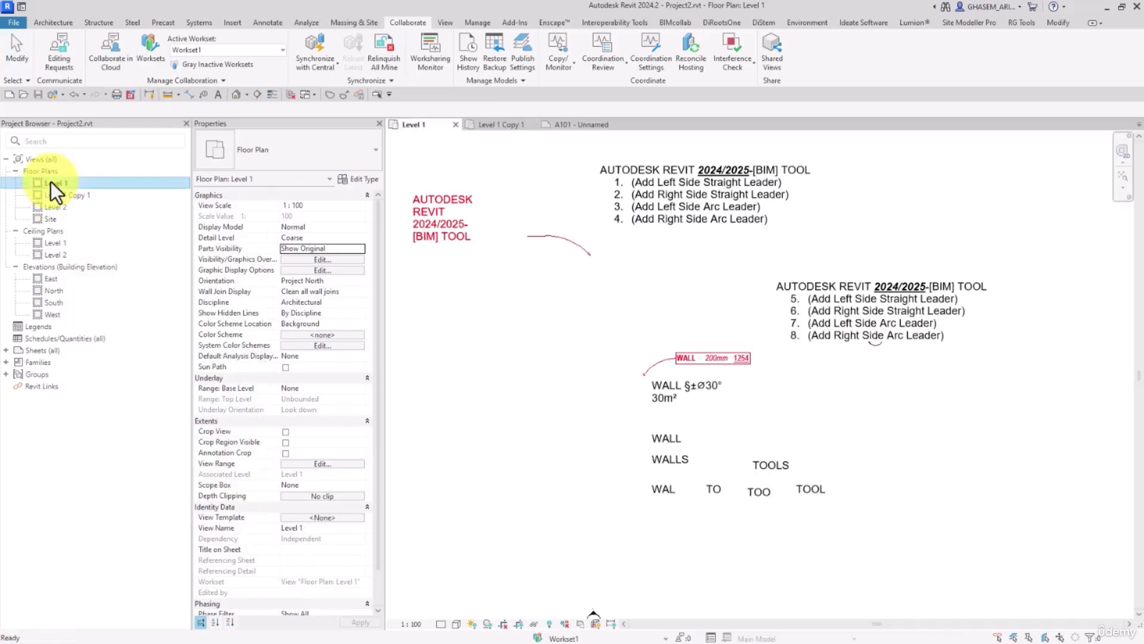
{"action": "right_click", "coordinate": [51, 182]}
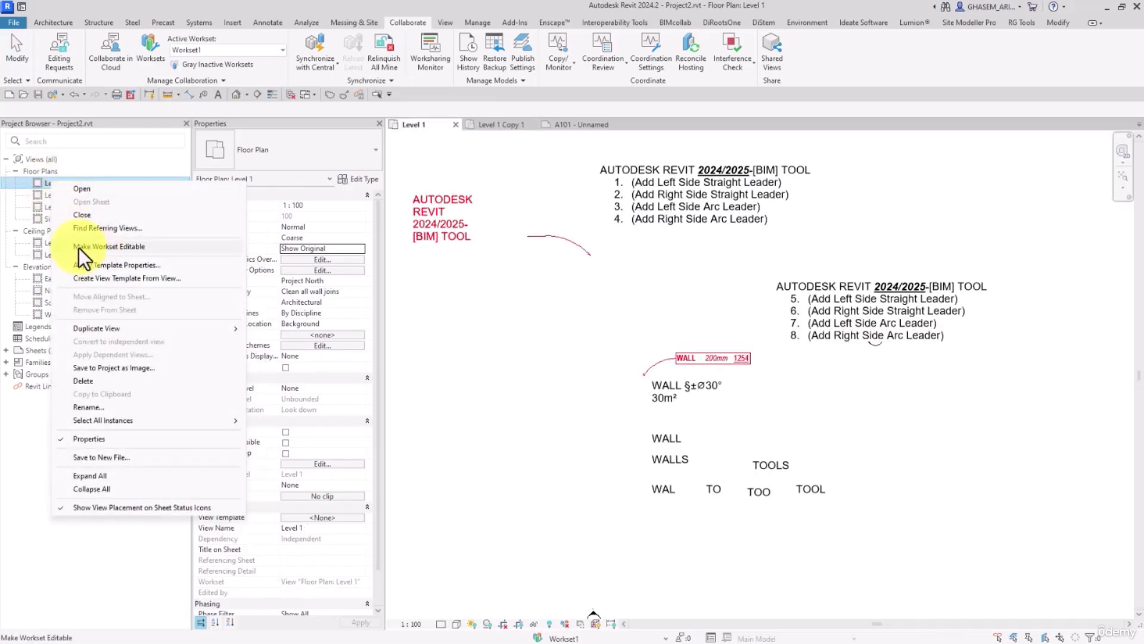
{"action": "left_click", "coordinate": [122, 251]}
Inspect the workset and ownership properties of the note with items 1 to 4 in Level 1, and clear the selection
{"action": "left_click", "coordinate": [453, 237]}
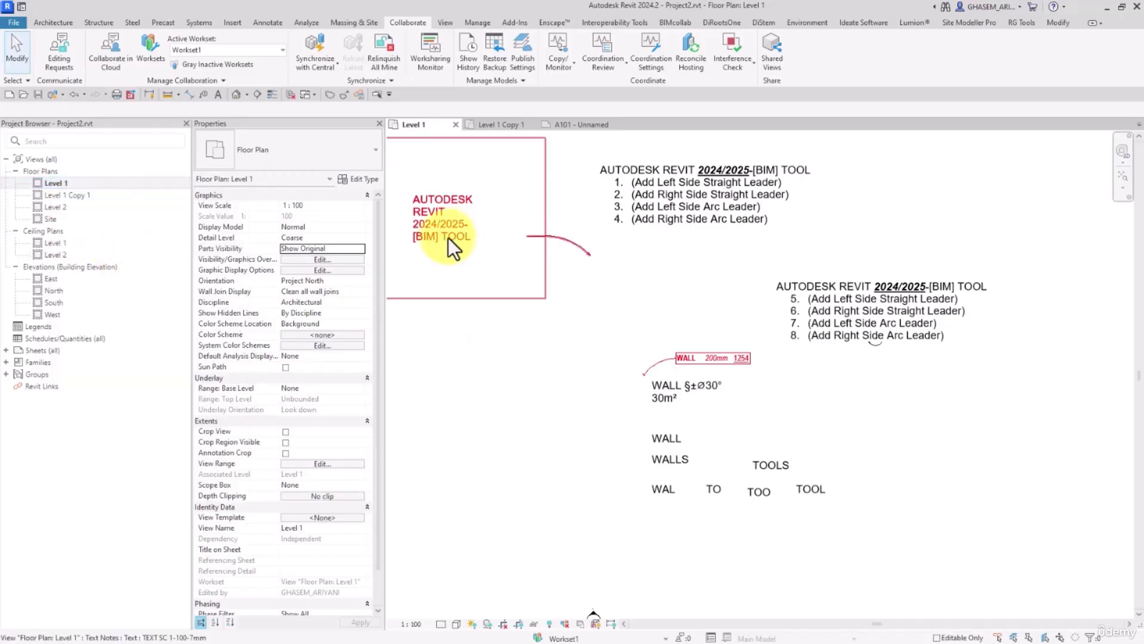
{"action": "left_click", "coordinate": [680, 434]}
{"action": "left_click", "coordinate": [601, 349]}
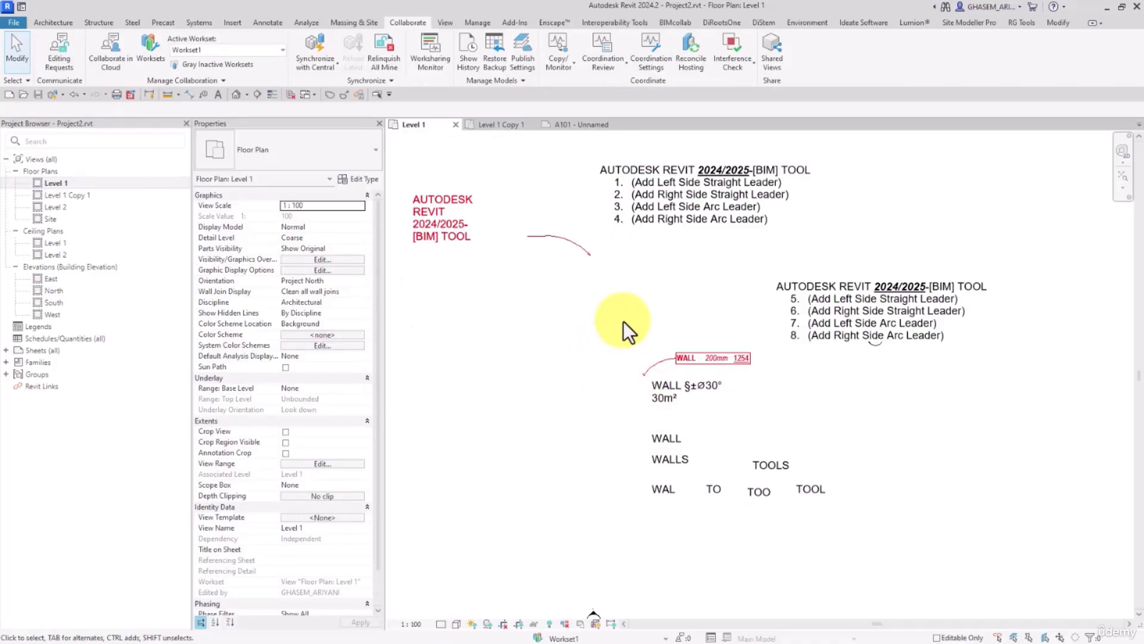
{"action": "left_click", "coordinate": [677, 175]}
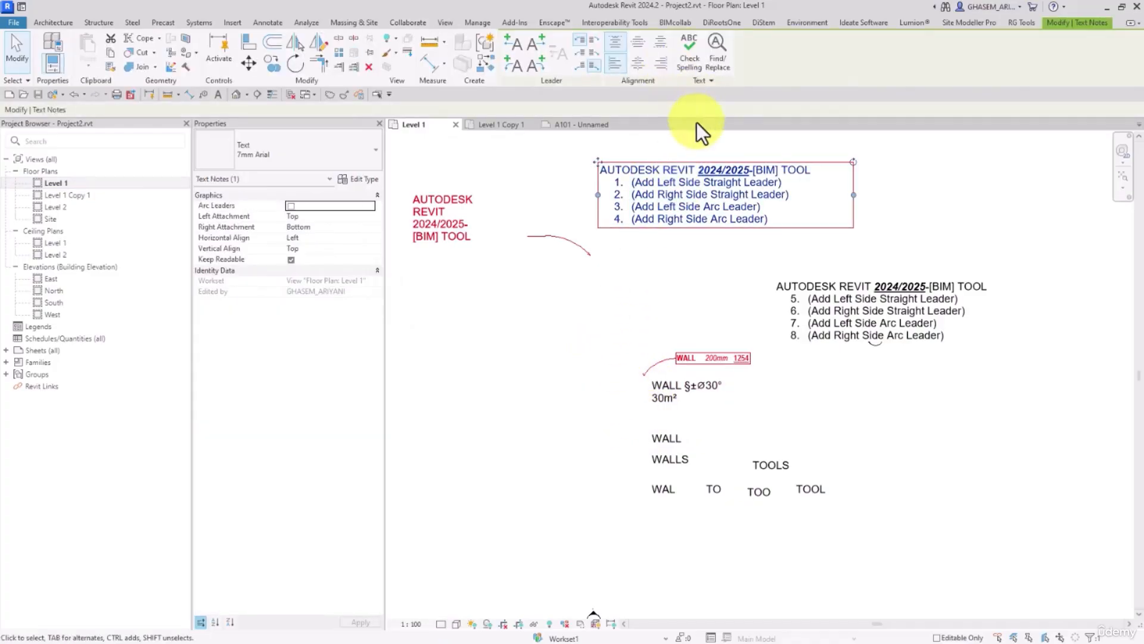
{"action": "left_click", "coordinate": [605, 319]}
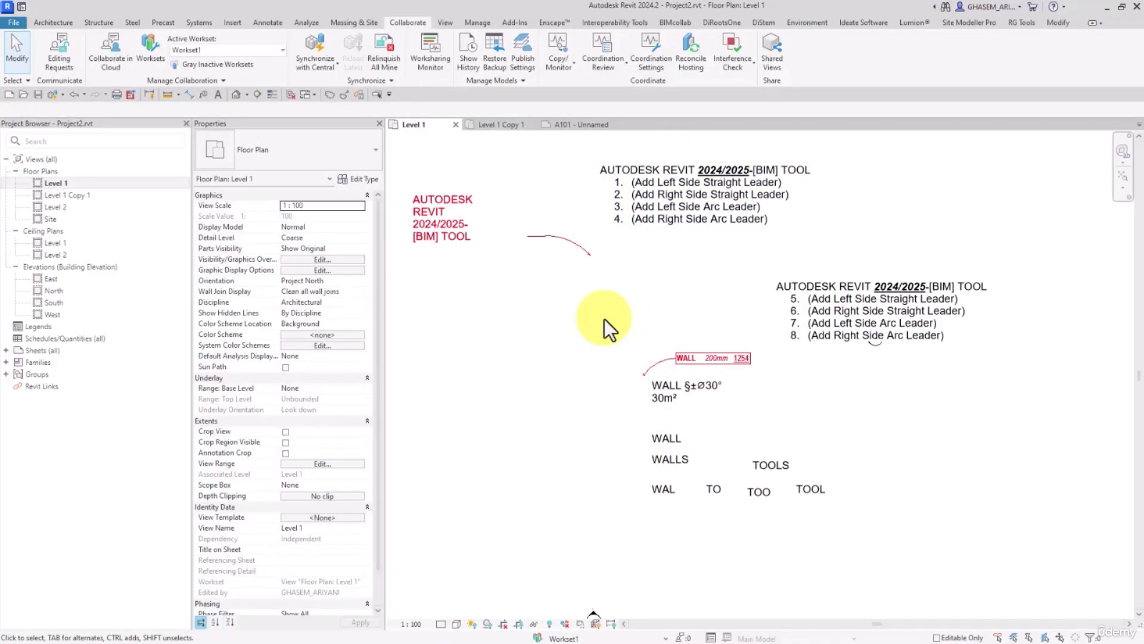